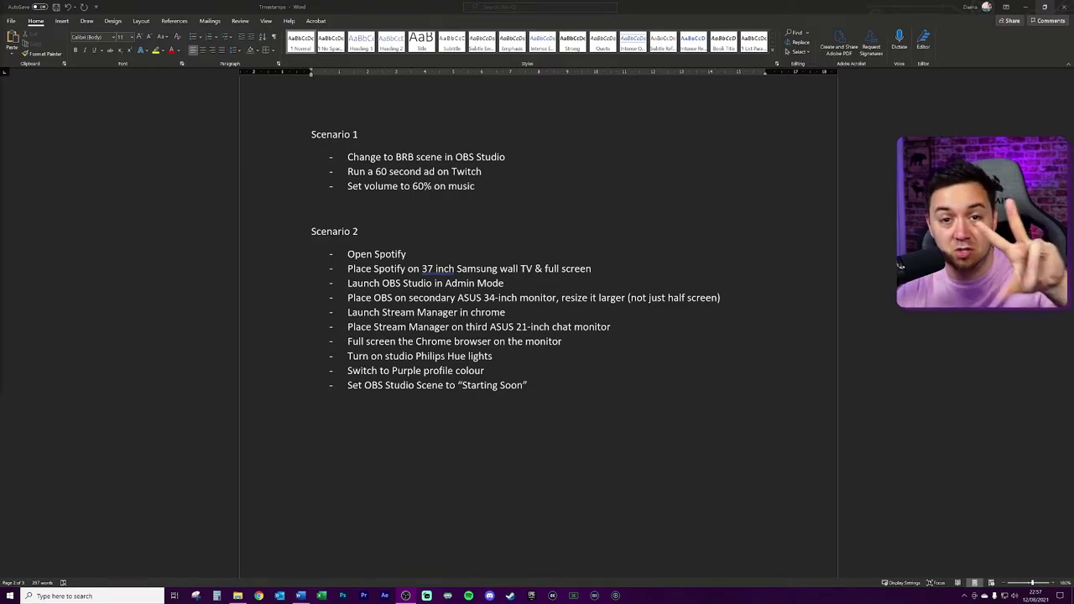
Review the Scenario 1 actions: change to the BRB scene, run a 60 second Twitch ad and set the music volume to 60%.
click(354, 164)
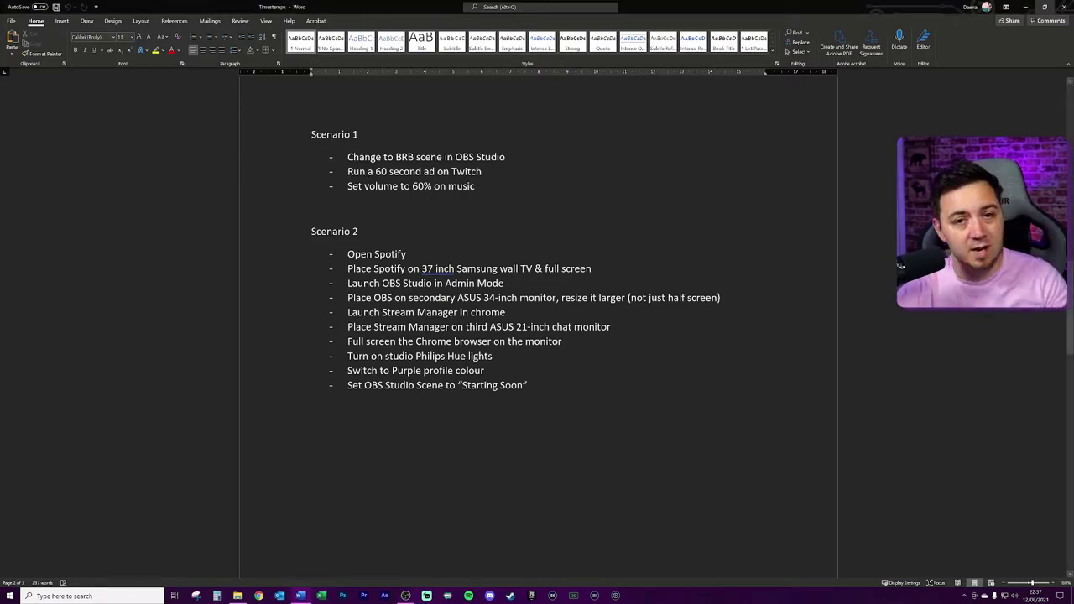
drag(347, 157, 512, 157)
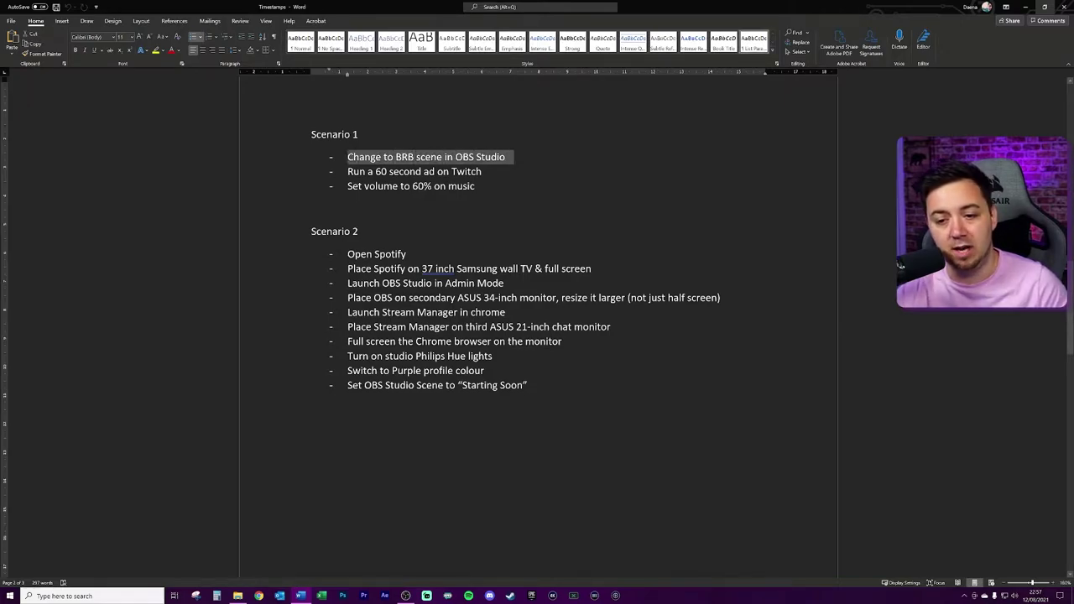
drag(348, 171, 484, 171)
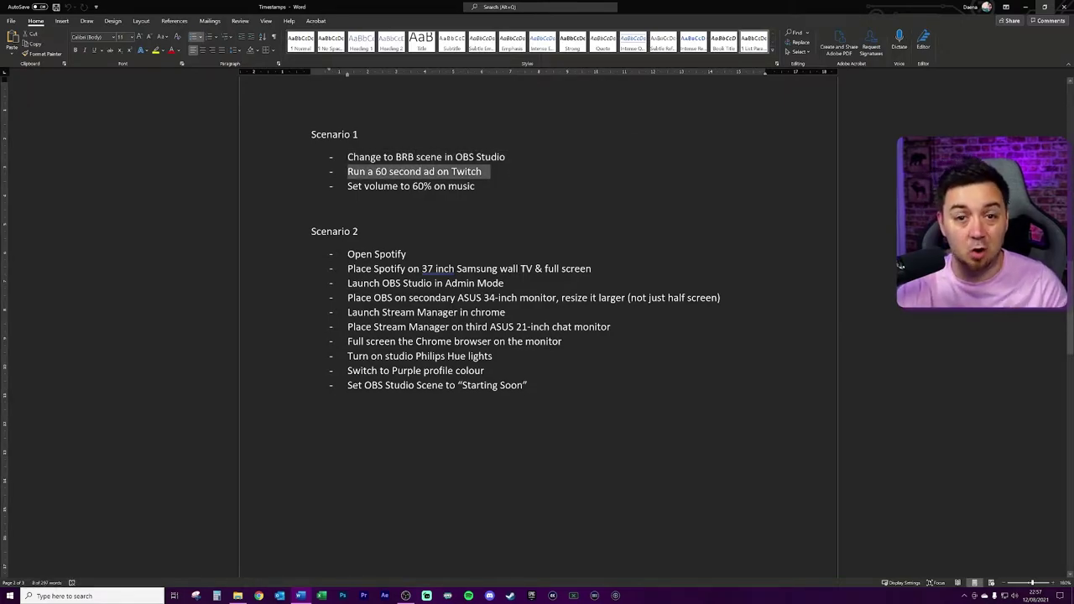
drag(348, 185, 347, 157)
click(477, 186)
click(506, 157)
drag(507, 156, 452, 171)
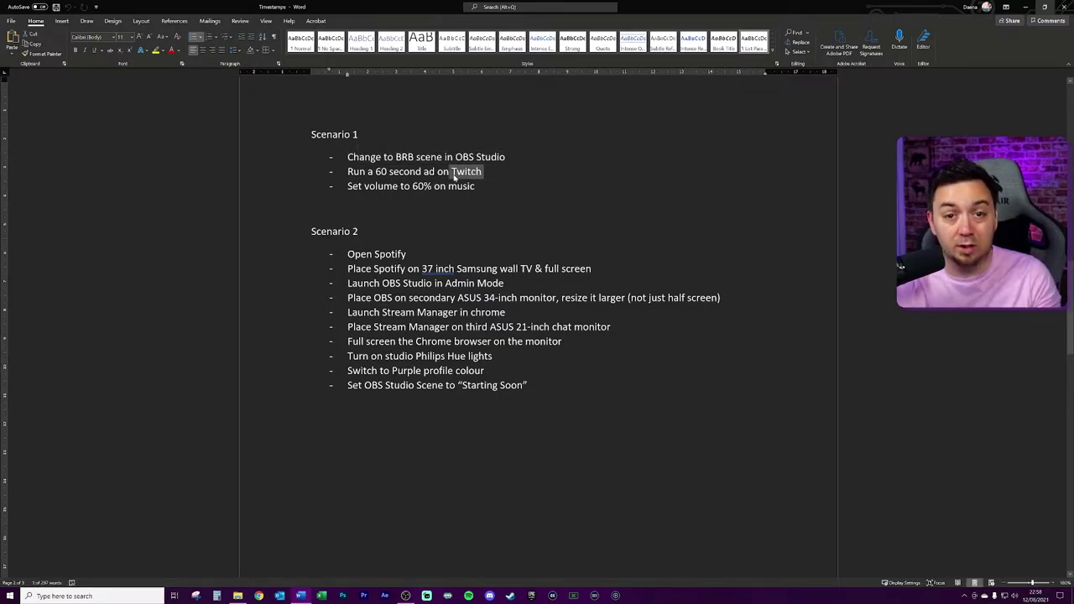
drag(412, 187, 472, 203)
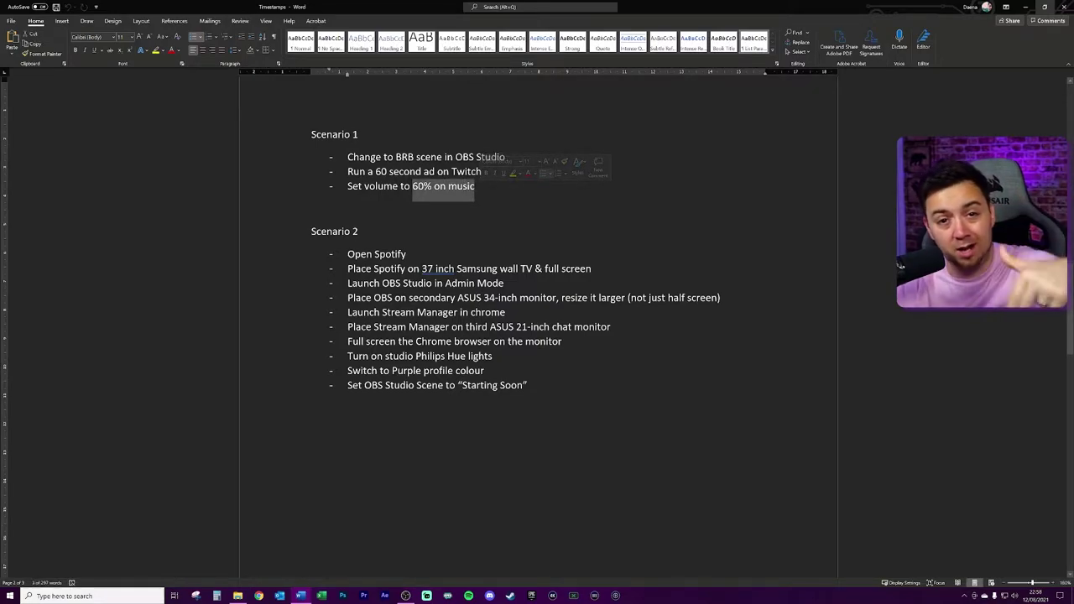
click(475, 186)
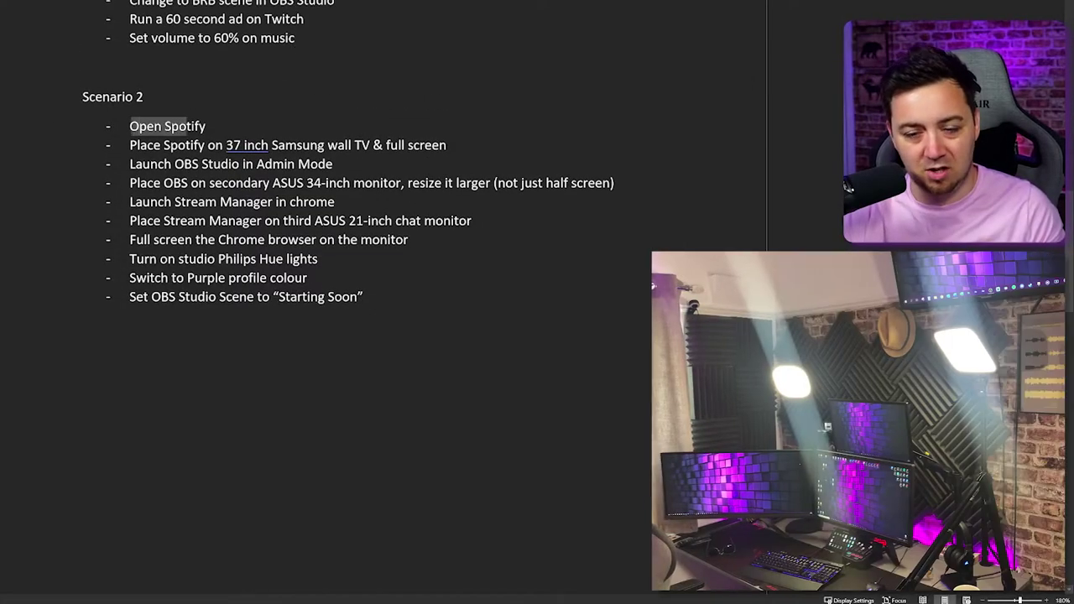
Review the Scenario 2 list covering Spotify, OBS Studio and Stream Manager placement, the Philips Hue lights and the Starting Soon scene.
drag(129, 145, 462, 147)
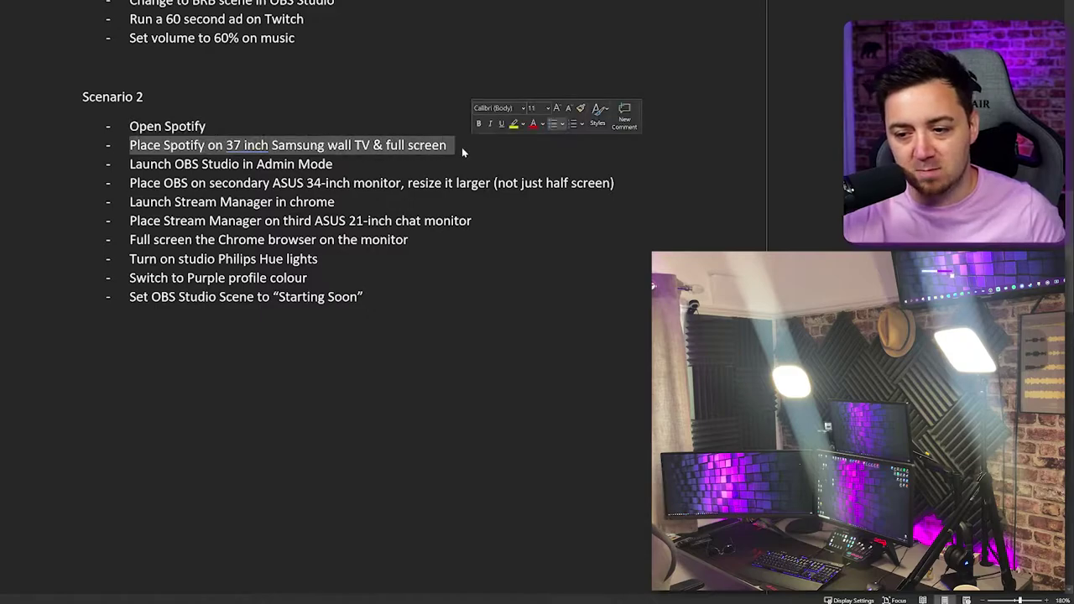
click(462, 147)
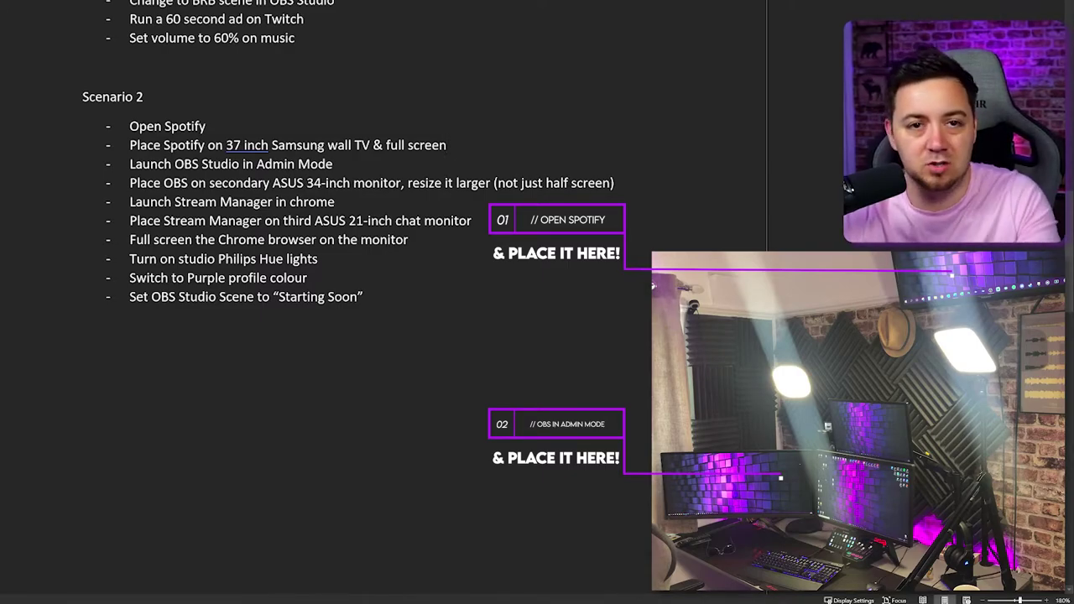
drag(130, 183, 615, 183)
click(615, 183)
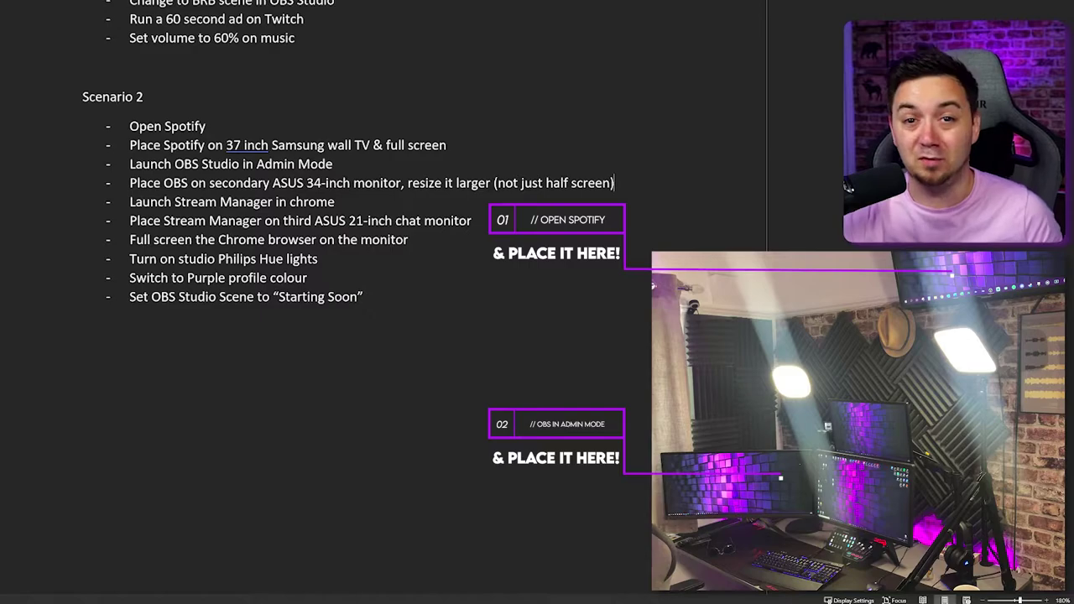
drag(130, 202, 335, 202)
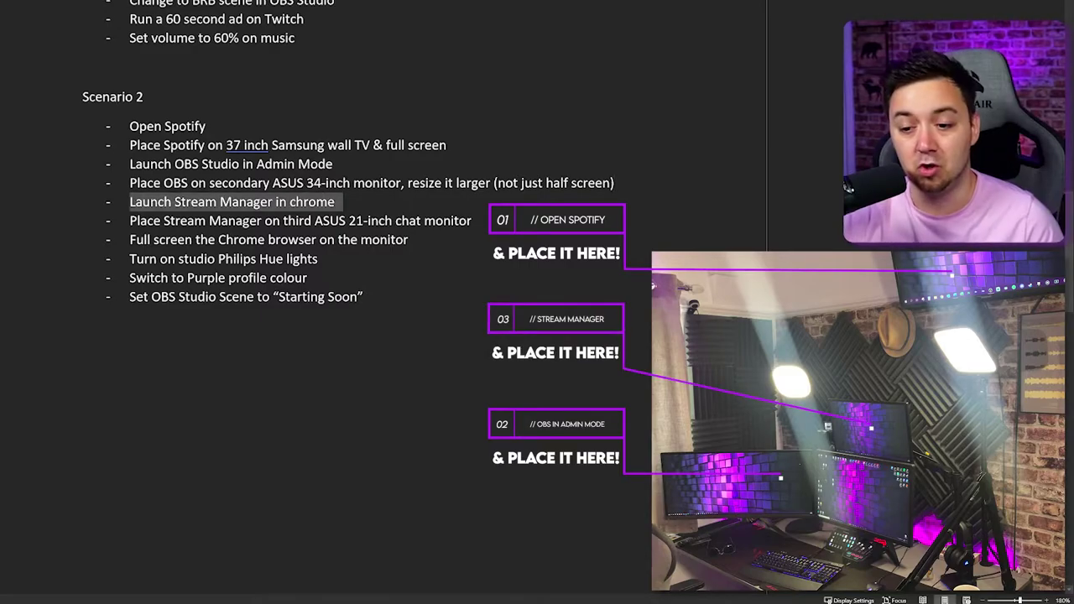
click(314, 202)
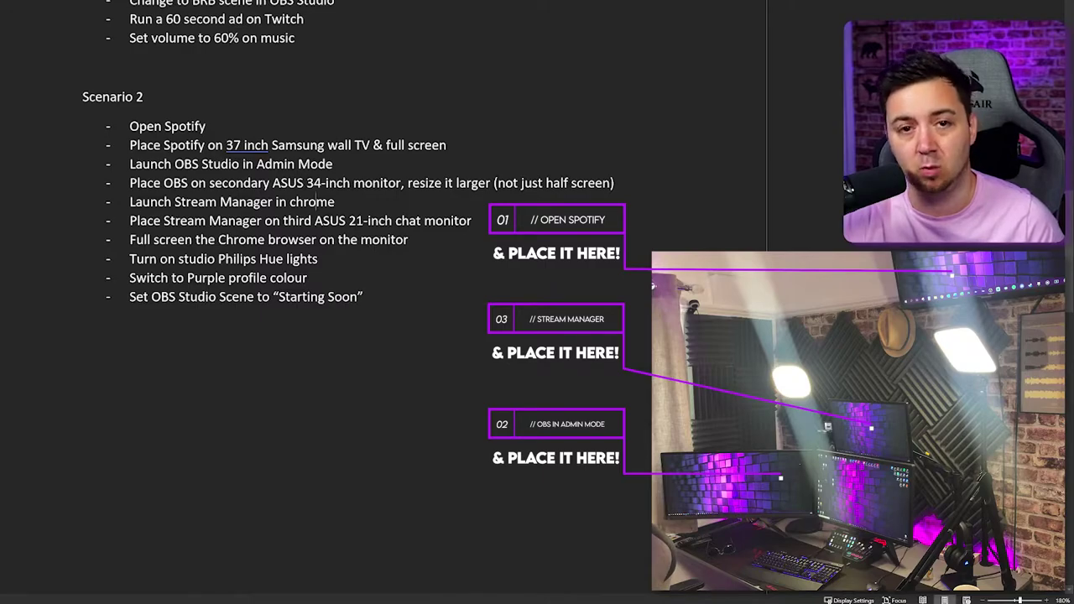
drag(130, 221, 311, 222)
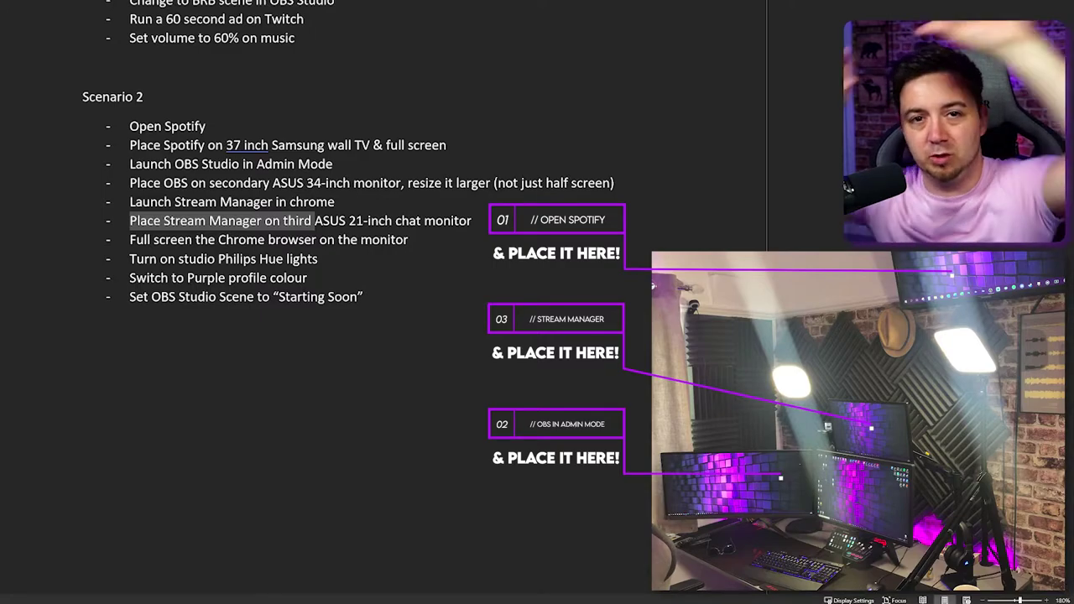
click(179, 259)
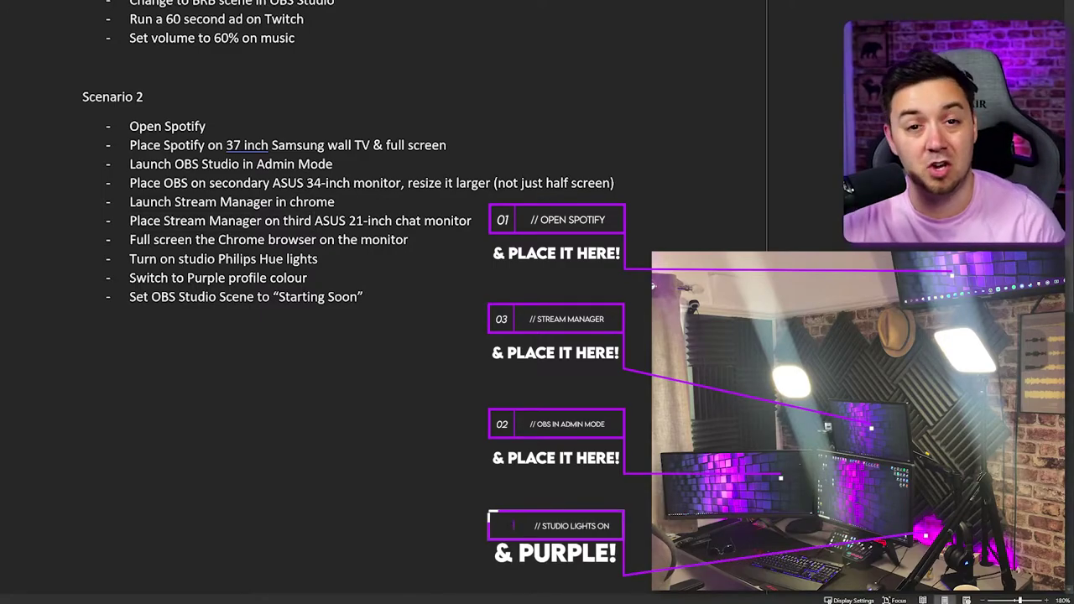
drag(218, 258, 328, 259)
click(284, 277)
triple_click(284, 279)
drag(129, 297, 272, 299)
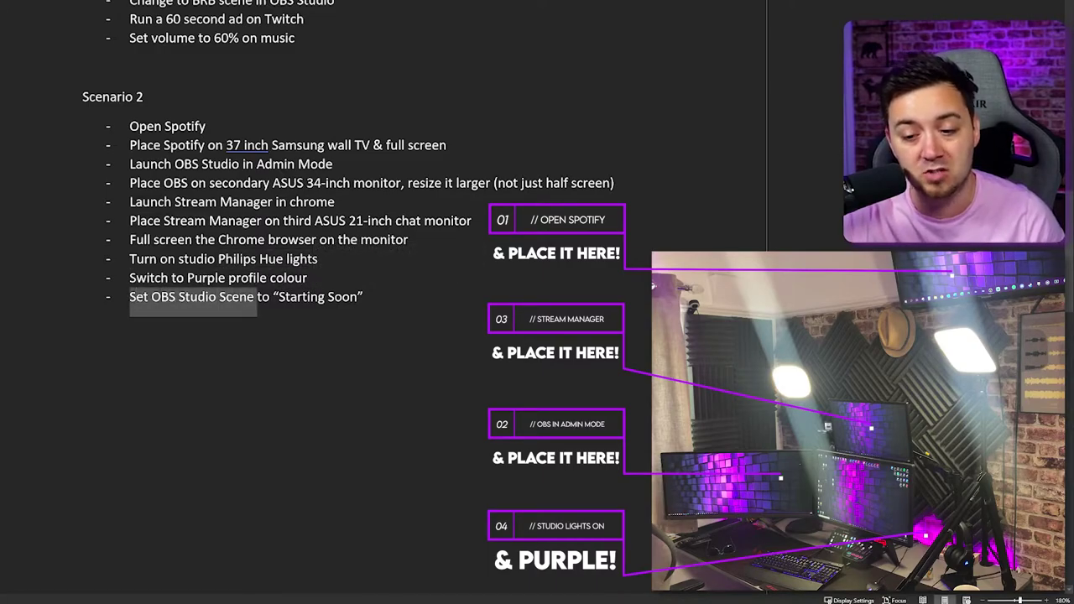
click(83, 326)
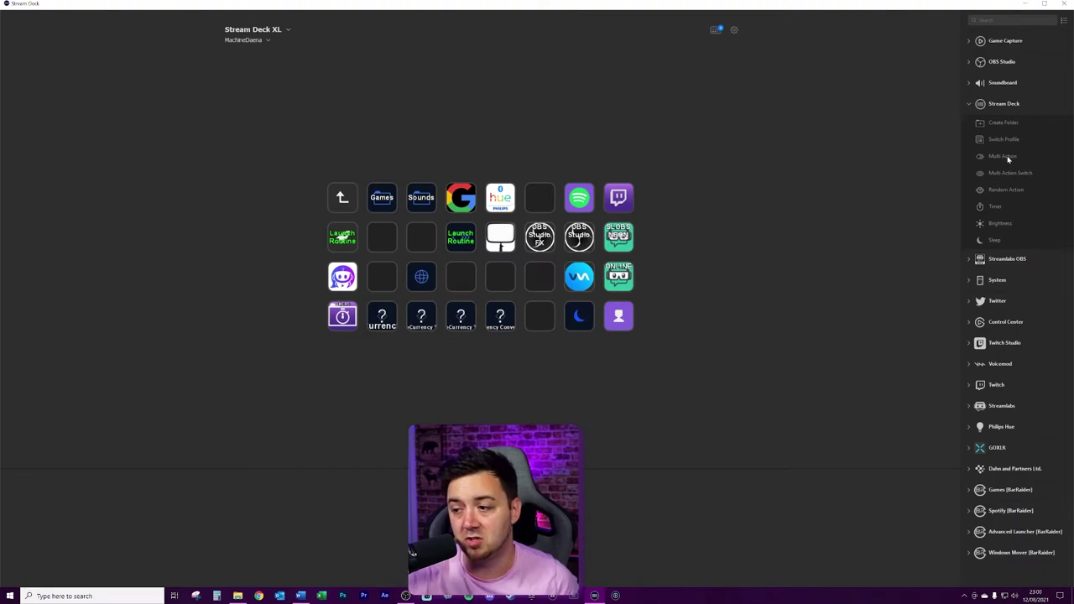
In Stream Deck, add a Multi Action to the second key of the second row and open it.
drag(1008, 163, 380, 241)
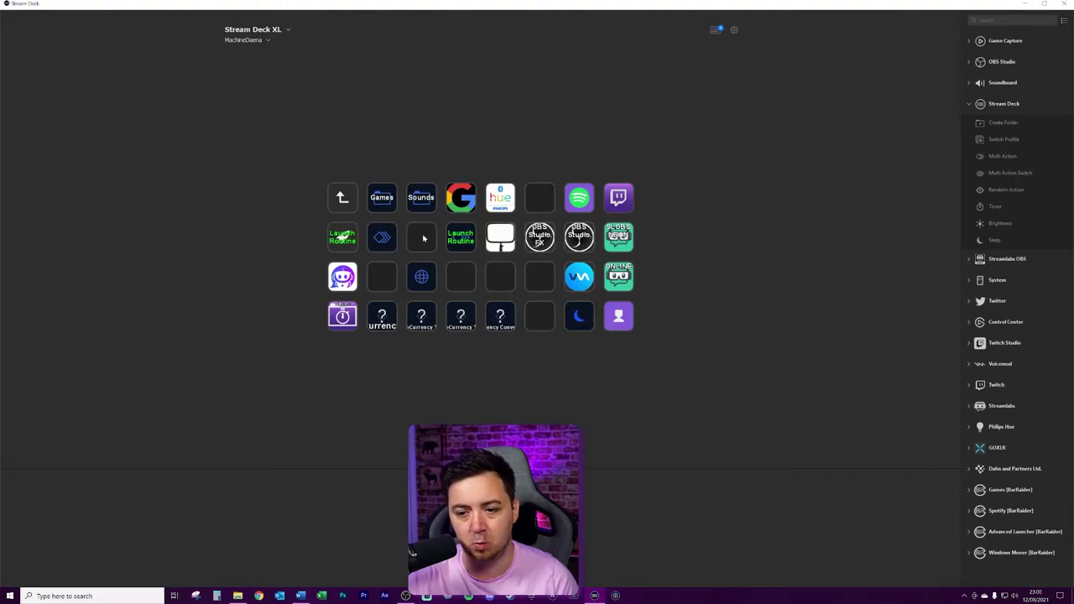
click(380, 243)
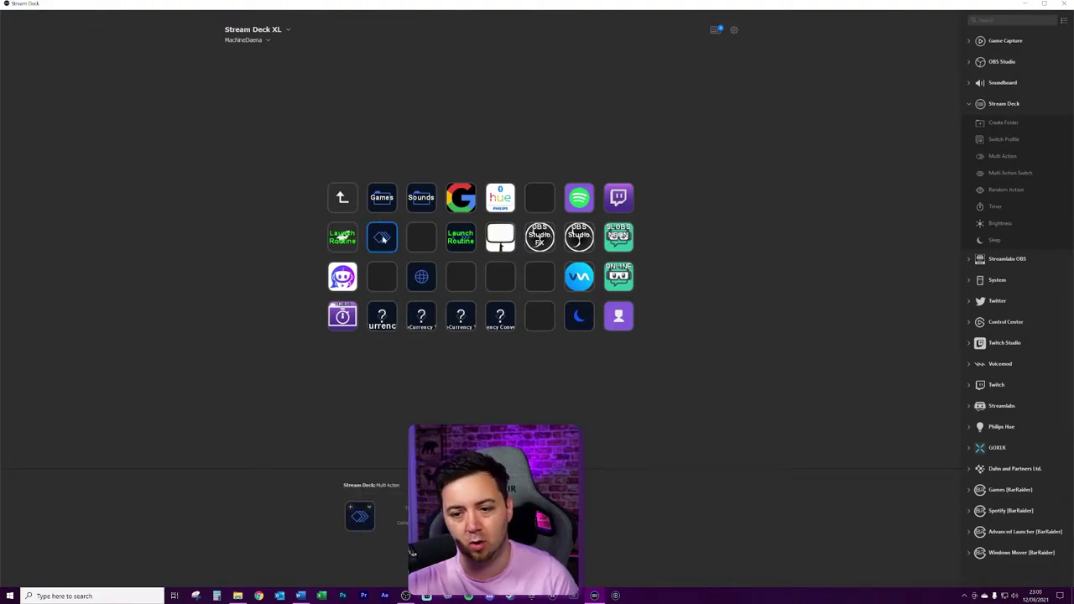
double_click(382, 239)
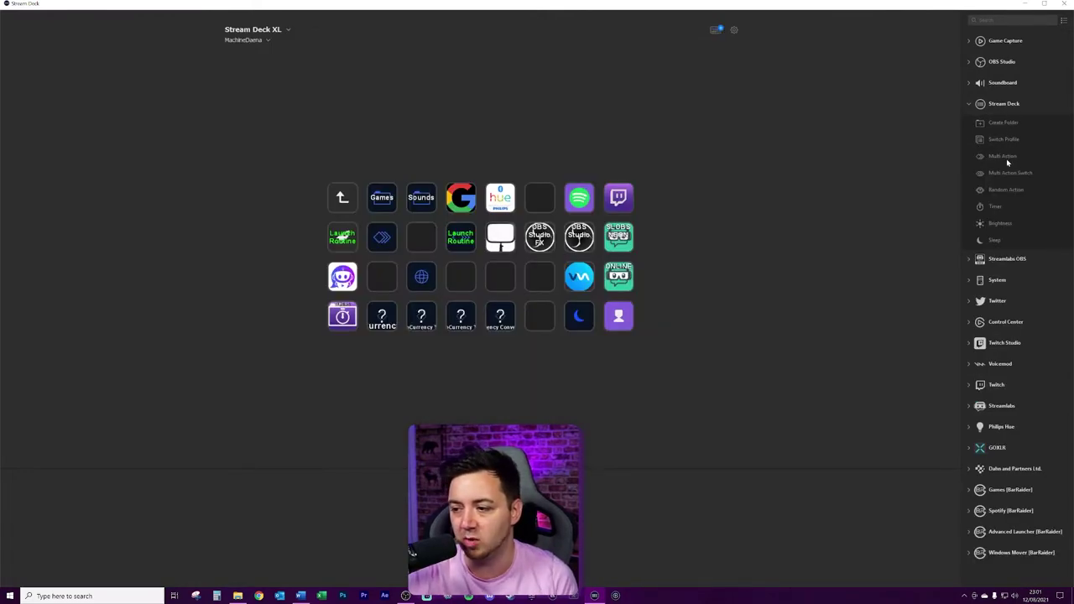
Add a Multi Action Switch to the empty key beside the Multi Action, and return to the key grid.
drag(1011, 175, 421, 237)
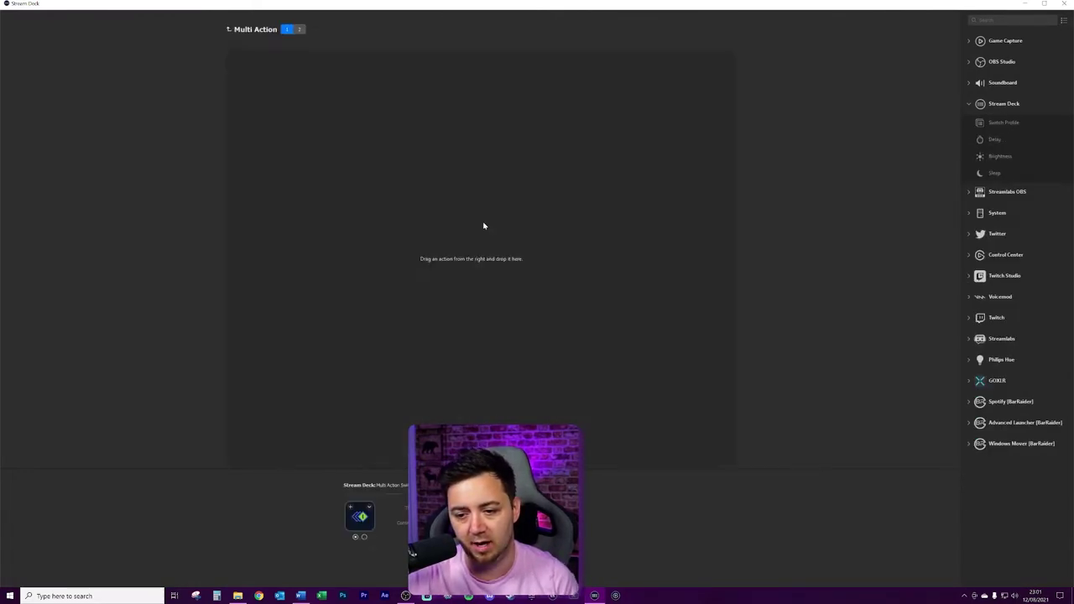
click(228, 31)
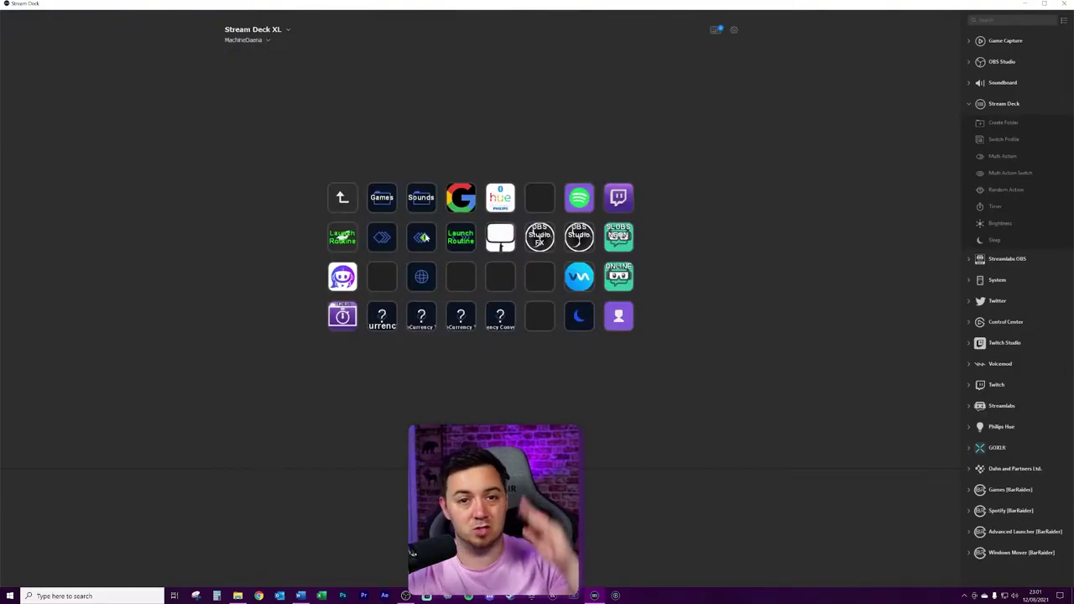
Examine the Multi Action Switch's two icon states and its action lists 1 and 2, and return to the key grid.
click(422, 242)
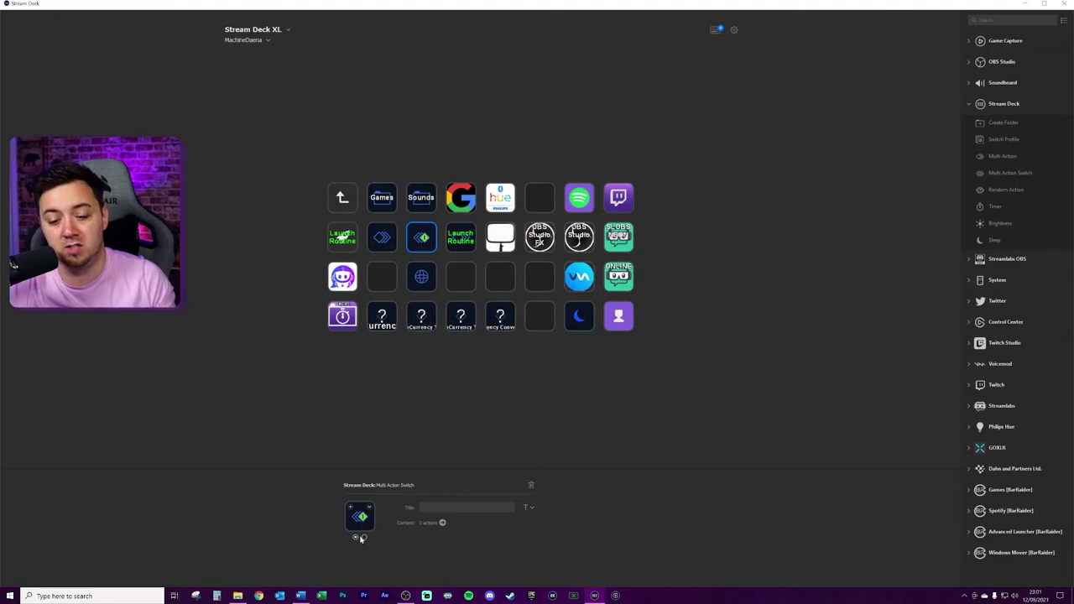
click(364, 538)
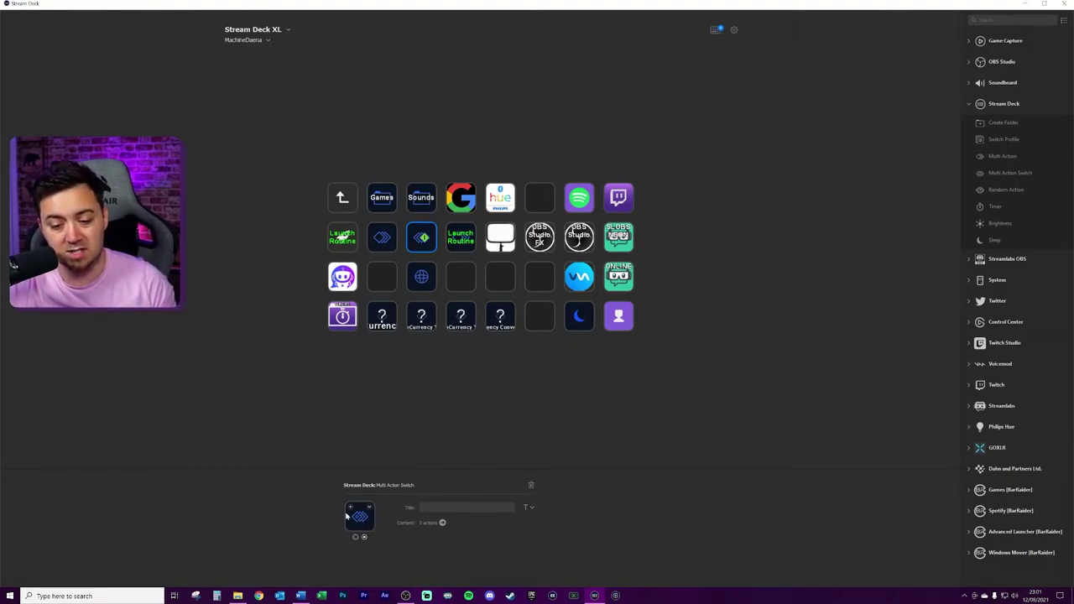
double_click(421, 239)
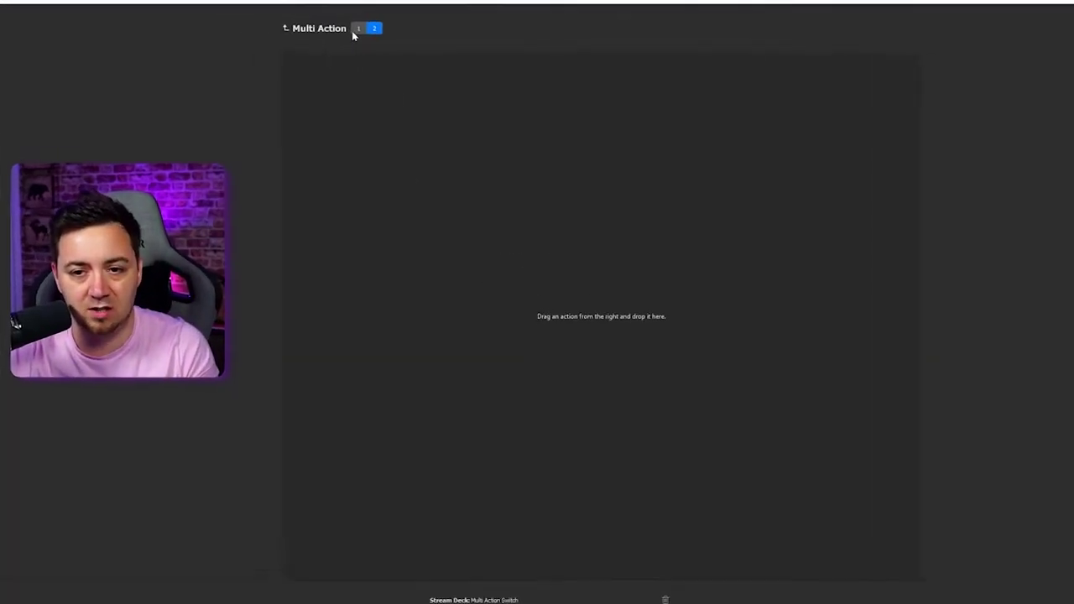
click(358, 28)
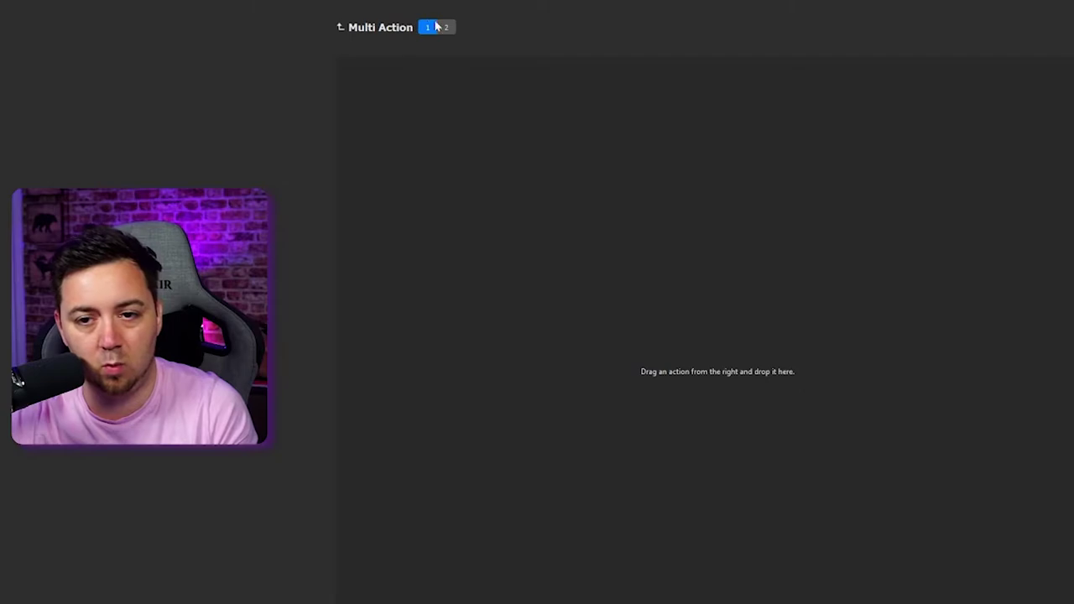
click(445, 28)
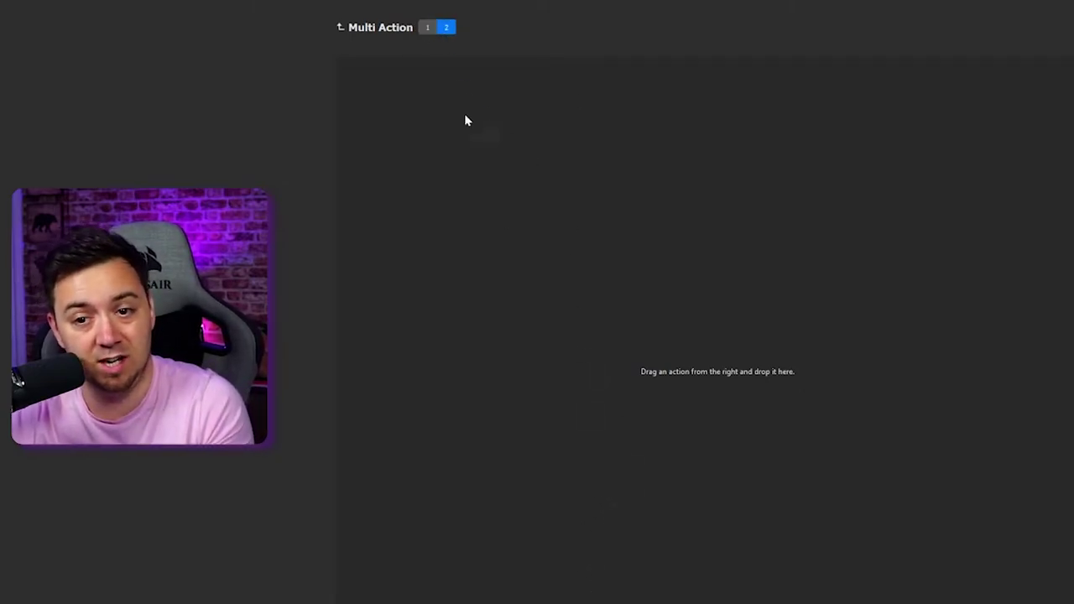
click(427, 27)
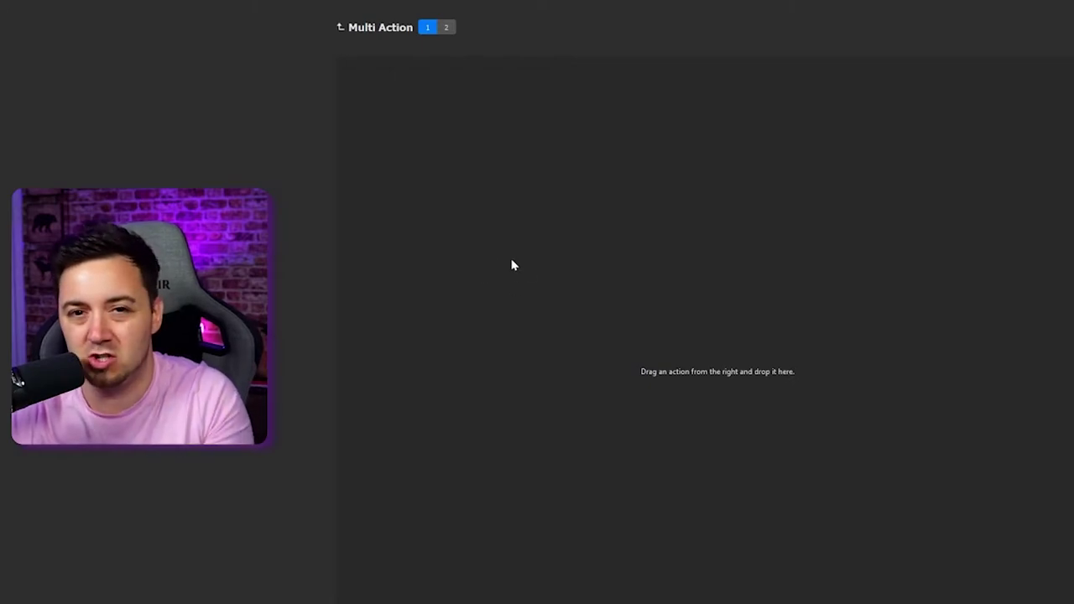
click(341, 28)
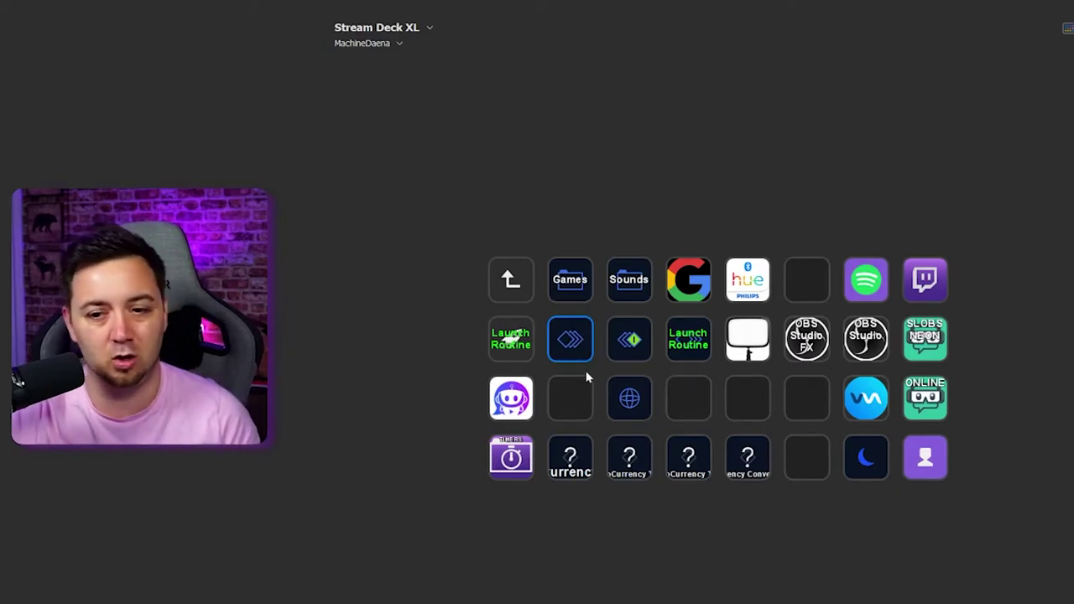
Open the Multi Action key and expand the OBS Studio action category.
click(571, 339)
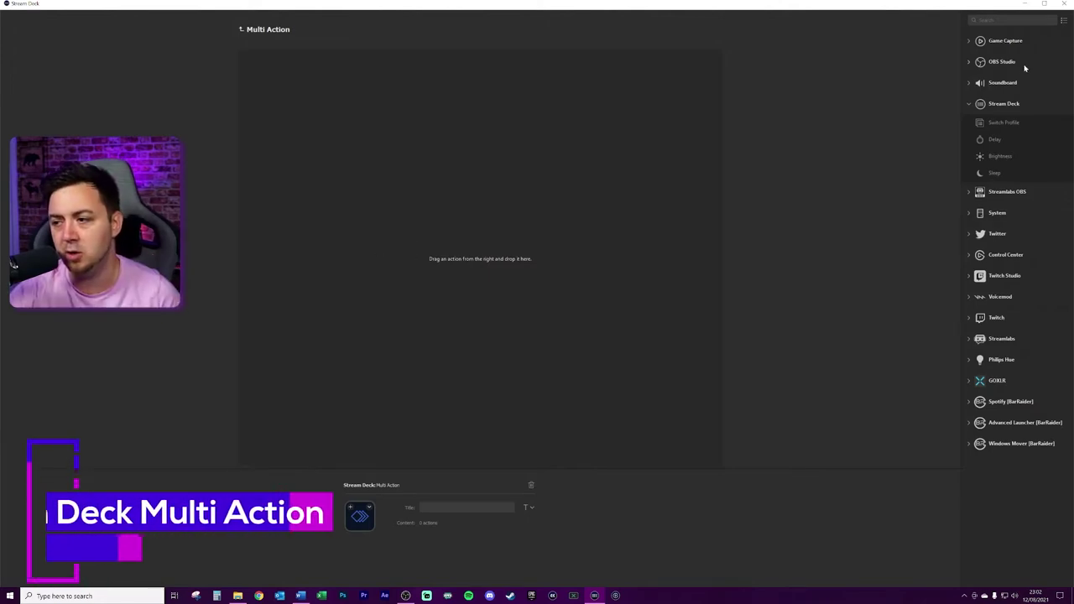
click(979, 67)
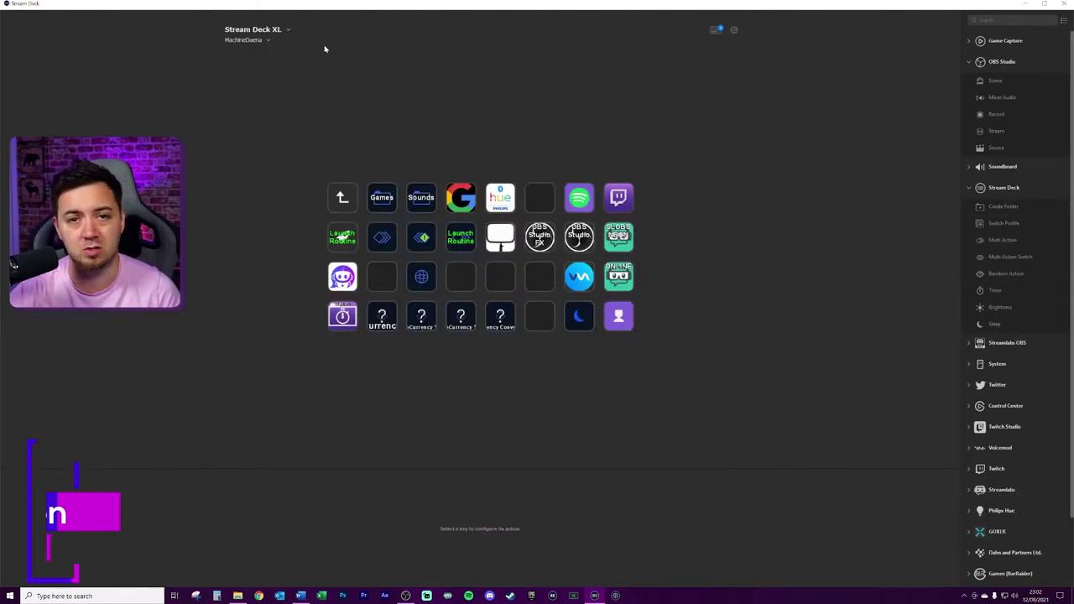
Browse the Stream Deck store's plugins and search them for OBS Studio.
click(714, 31)
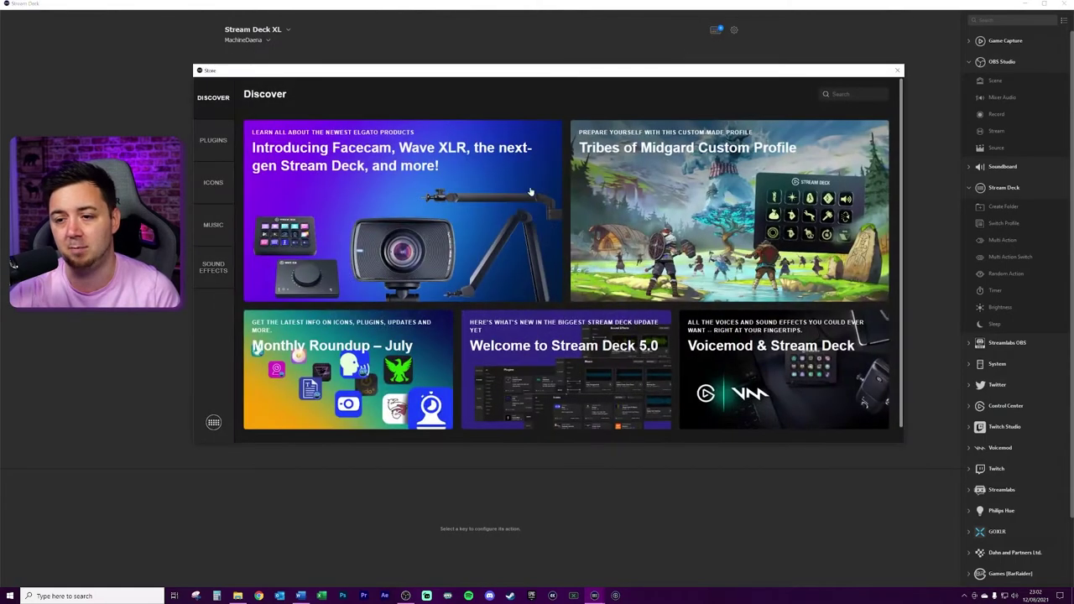
click(206, 145)
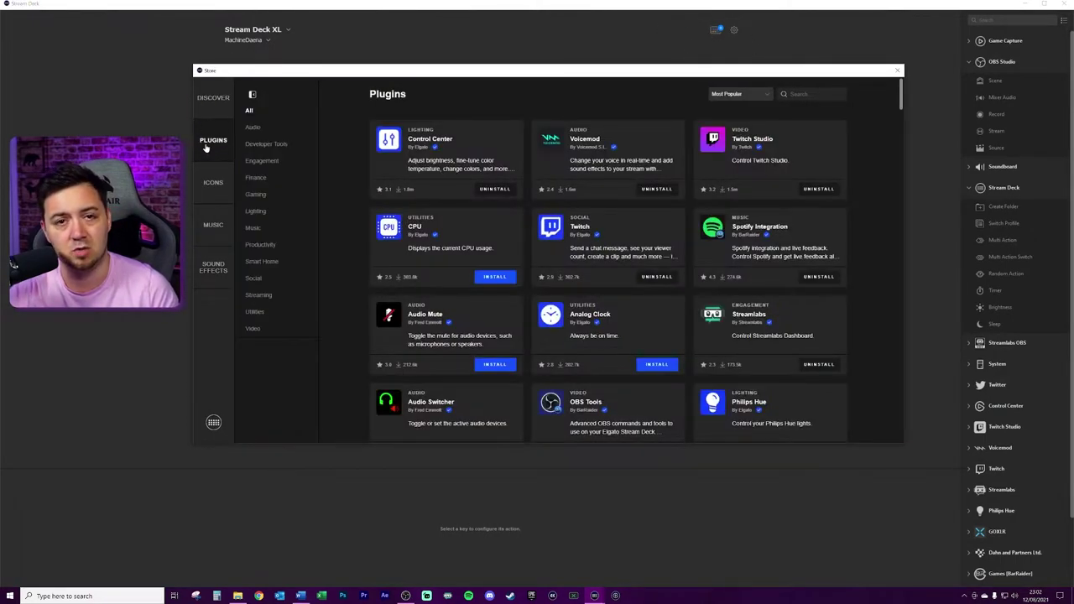
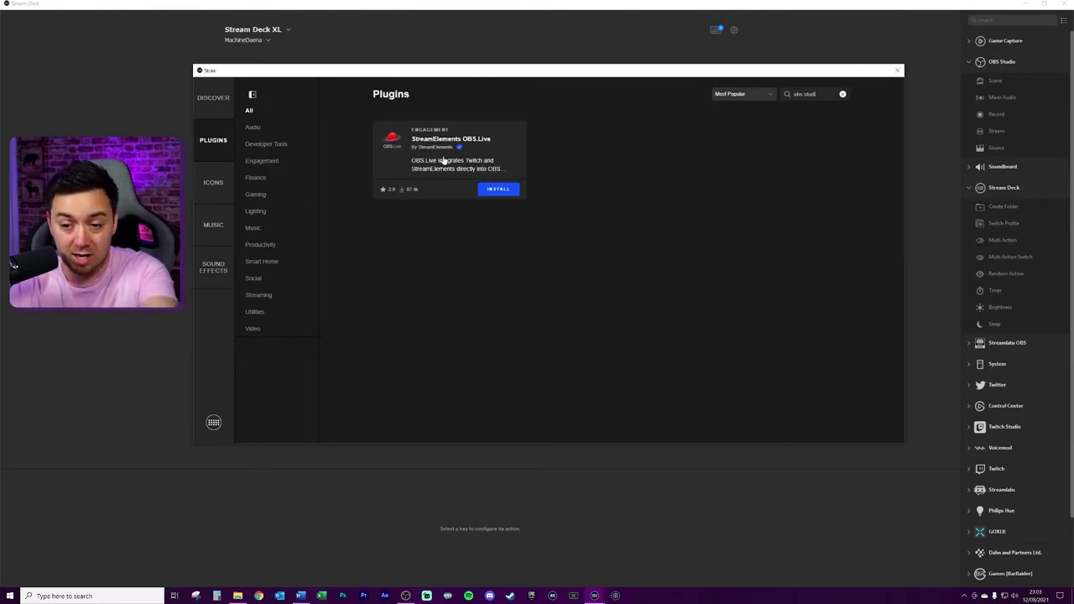
Open the second-row Multi Action and add an OBS Studio Scene action to it.
click(382, 225)
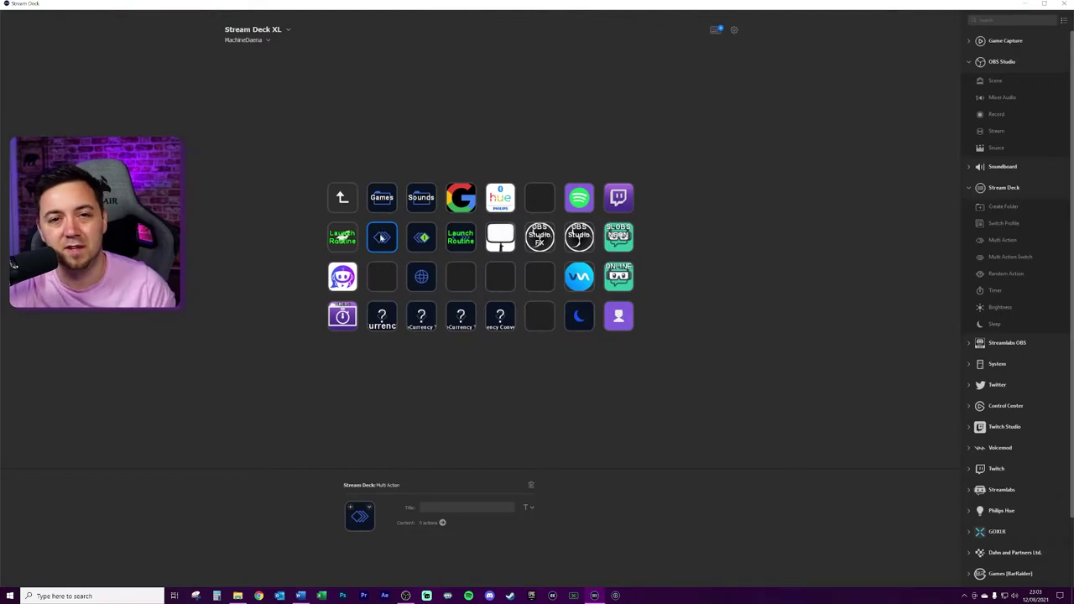
double_click(386, 240)
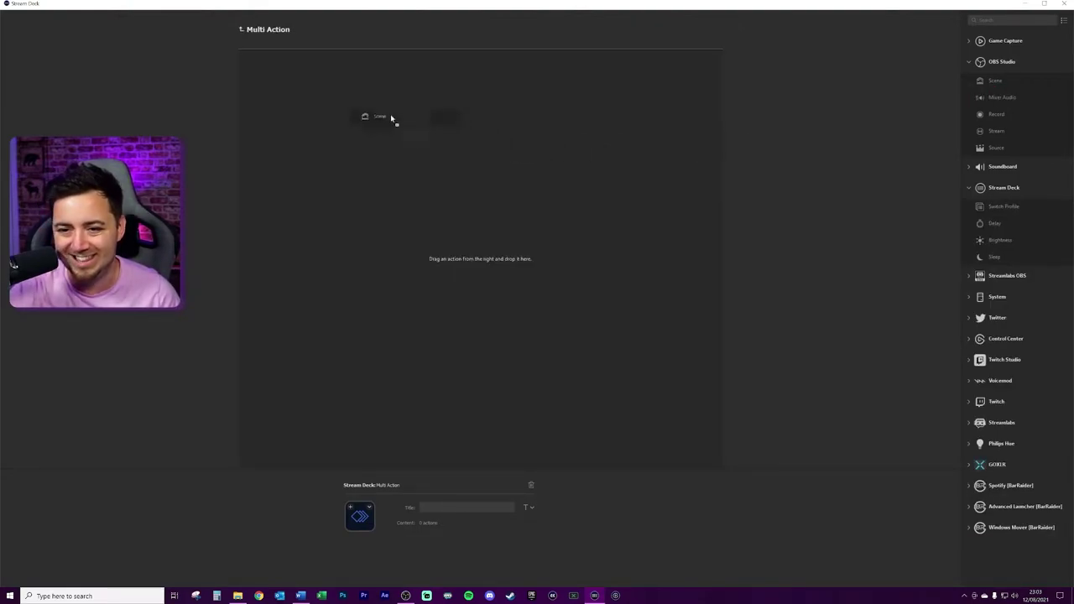
drag(402, 124, 293, 86)
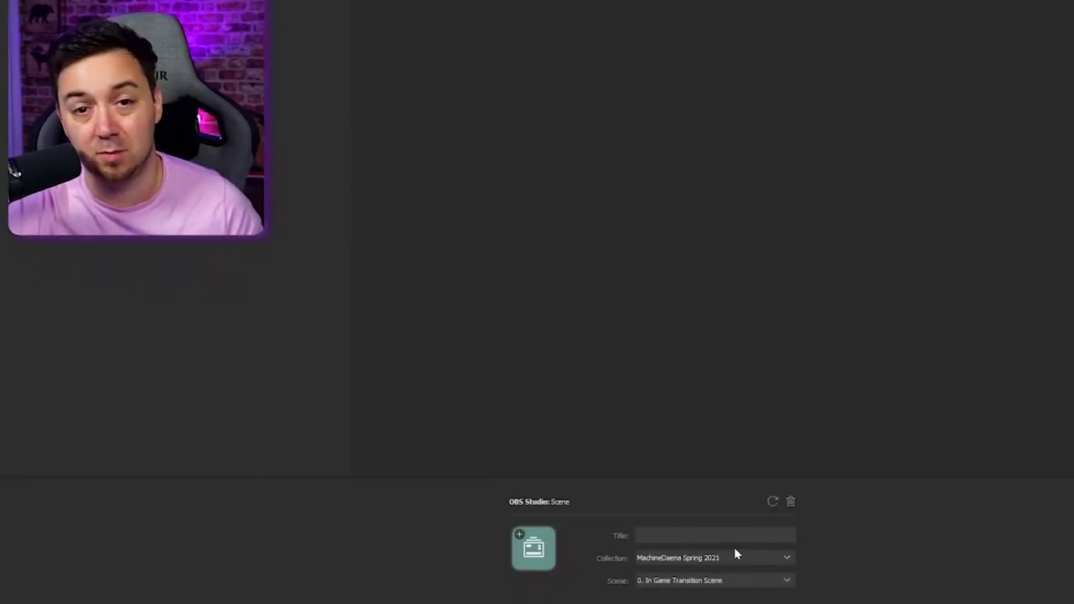
Set the OBS Studio Scene action to scene "6. BRB" and title it "Switch to BRB".
click(722, 580)
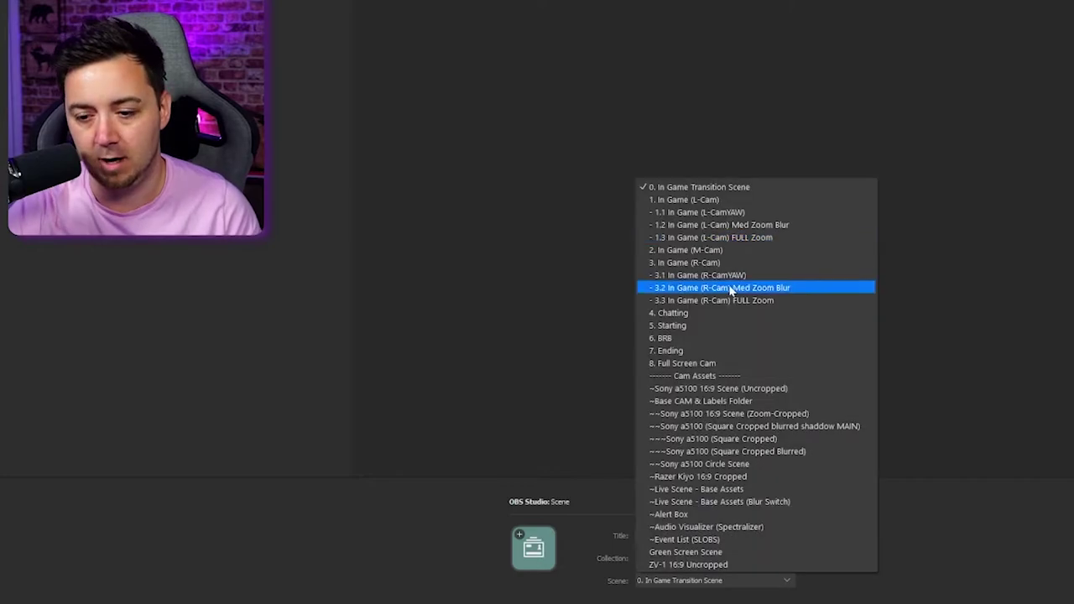
click(681, 339)
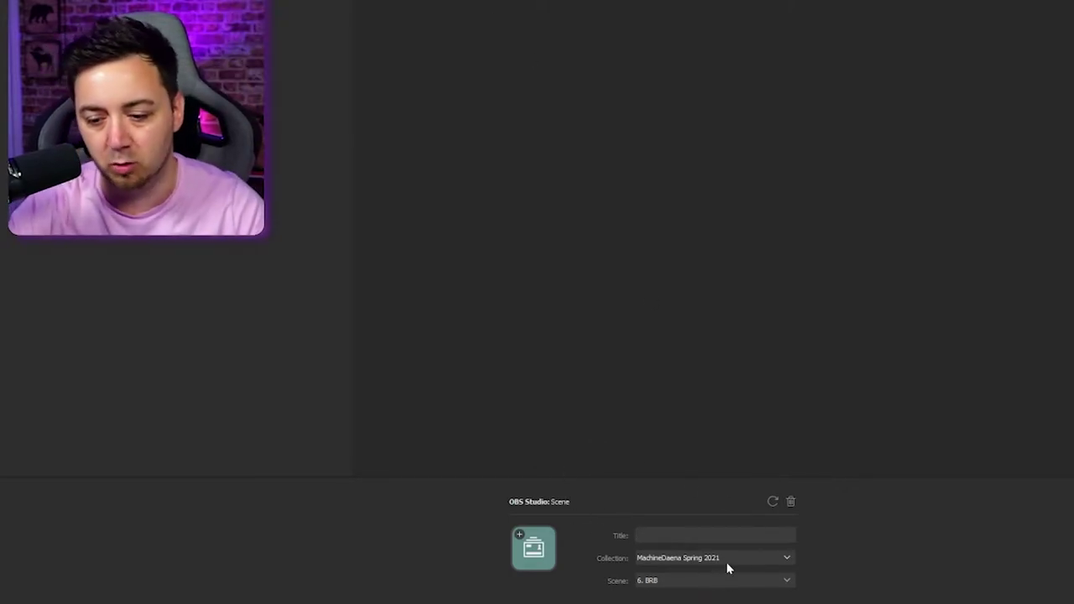
text(Switch to BRB)
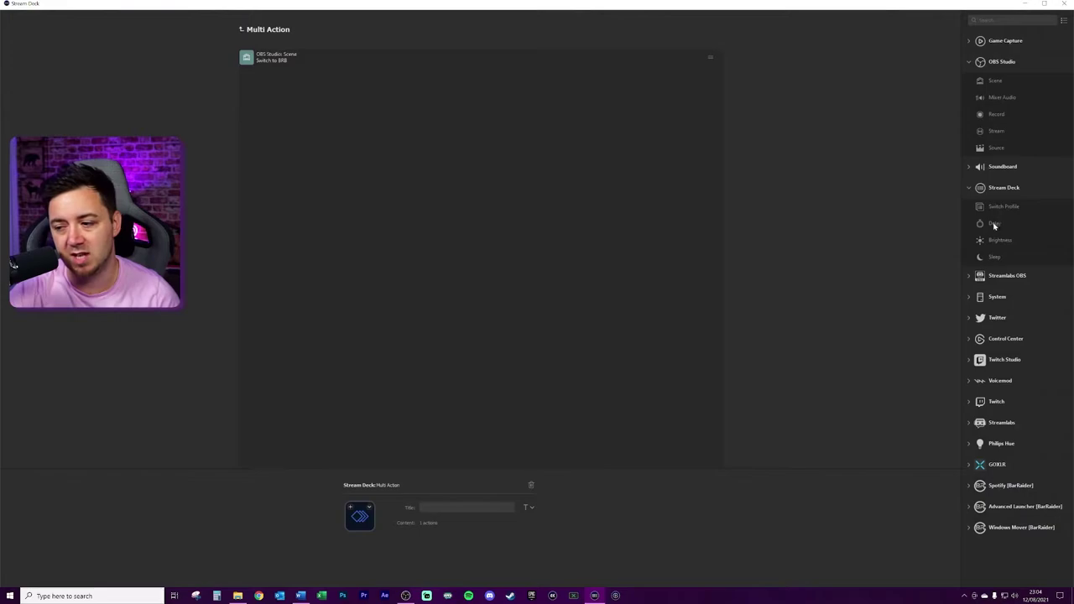
Add a Stream Deck Delay action of 500 ms below the scene switch and title it ".50 delay".
drag(995, 225, 297, 87)
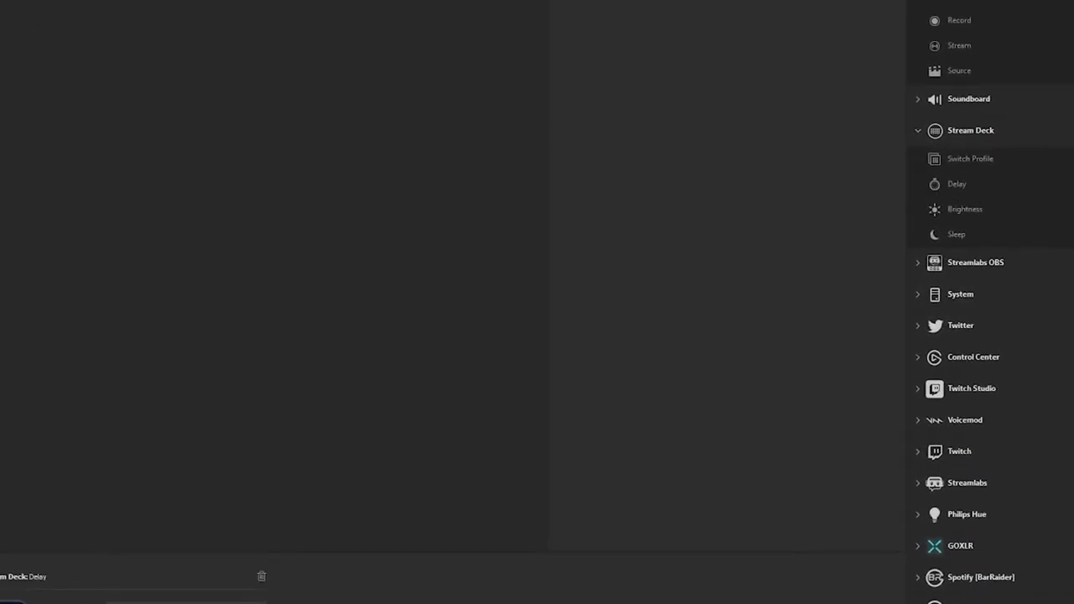
text(500)
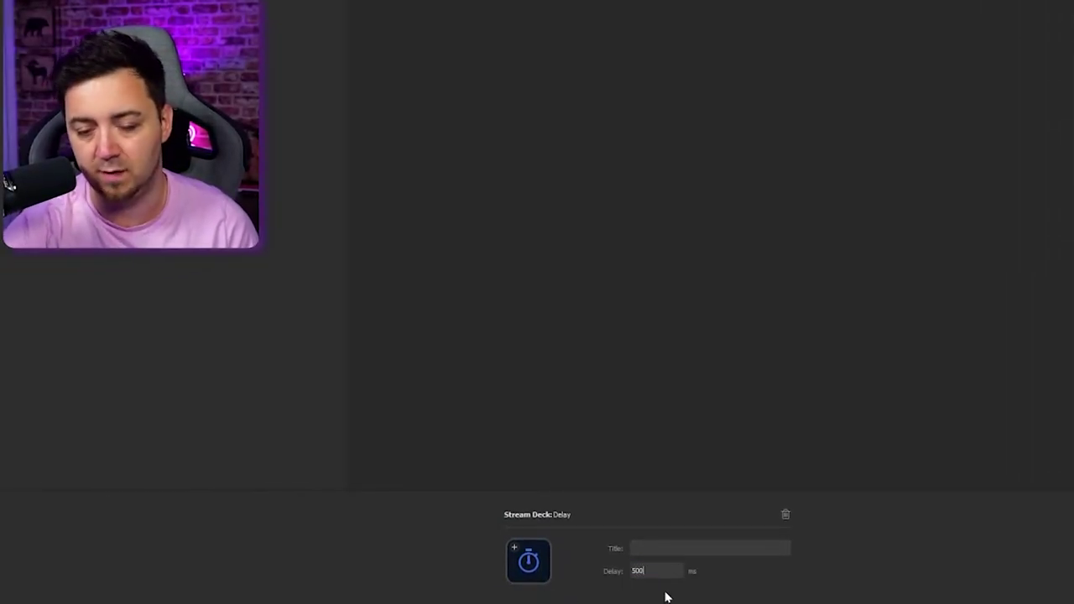
click(678, 560)
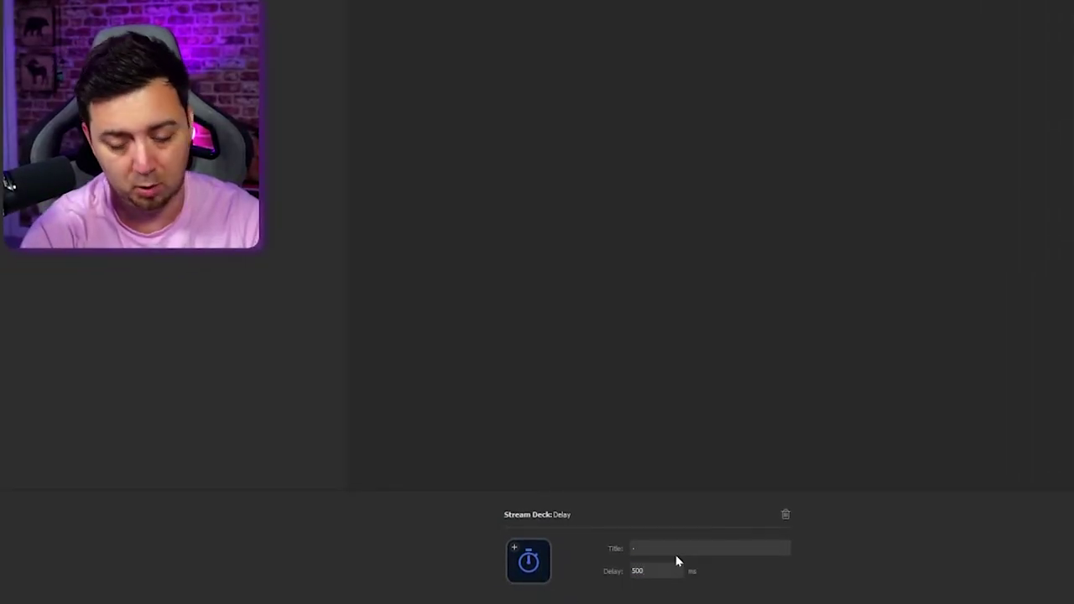
text(500ms)
click(670, 199)
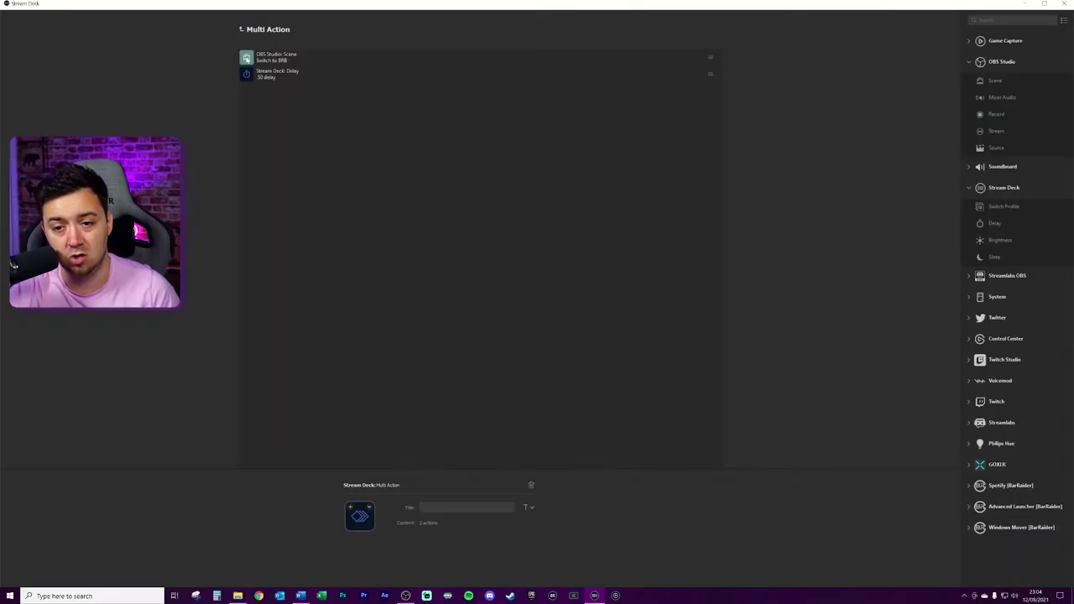
click(294, 77)
click(299, 144)
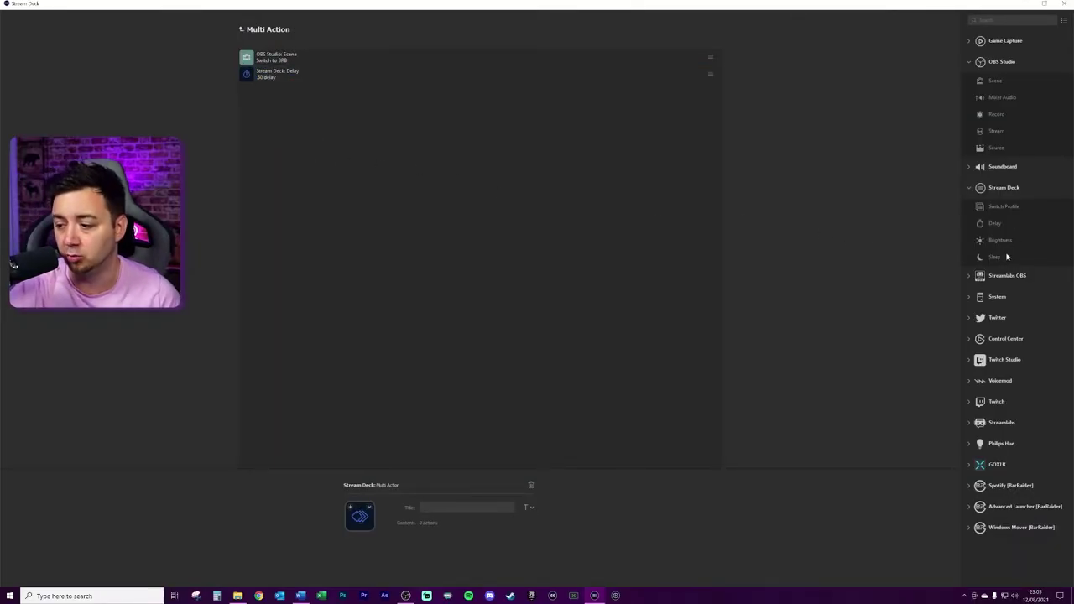
Add a Twitch Play Ad action with a duration of 60 seconds below the delay and title it "60 second ad".
click(1011, 406)
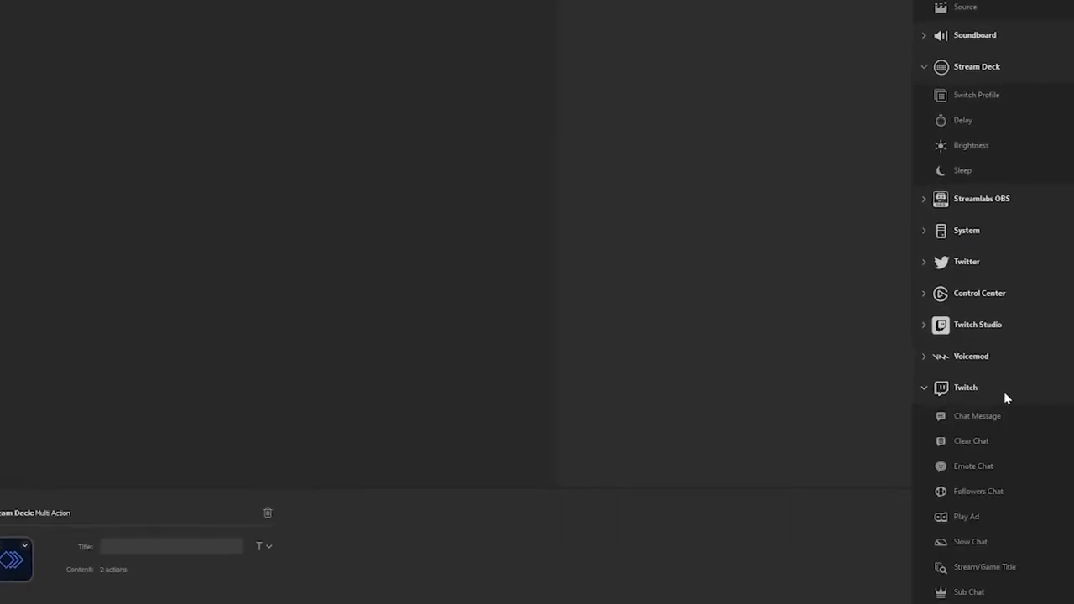
scroll(978, 476, down, 2)
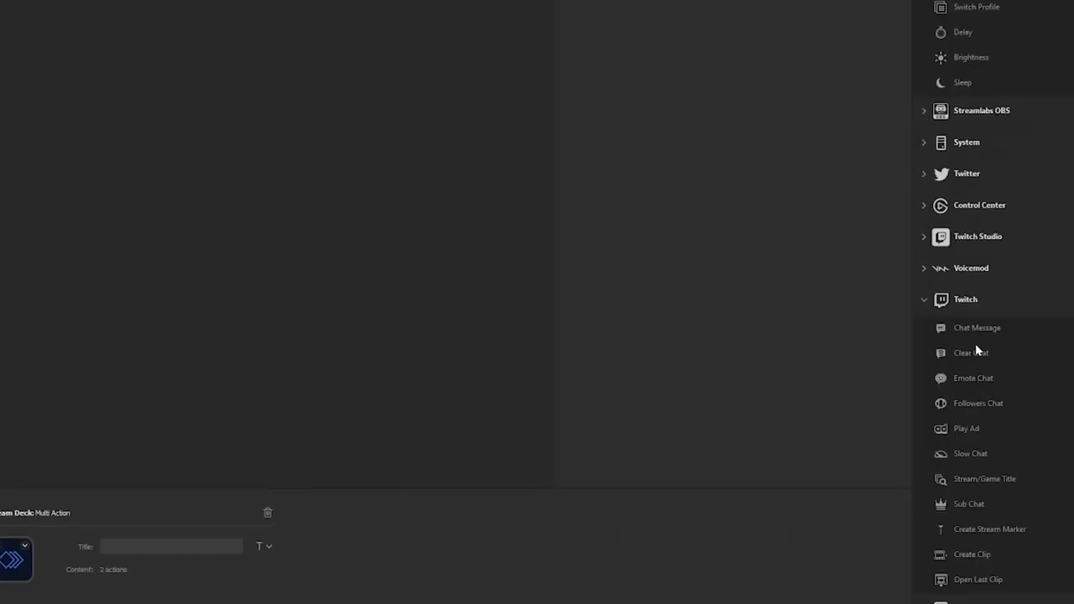
drag(973, 429, 480, 193)
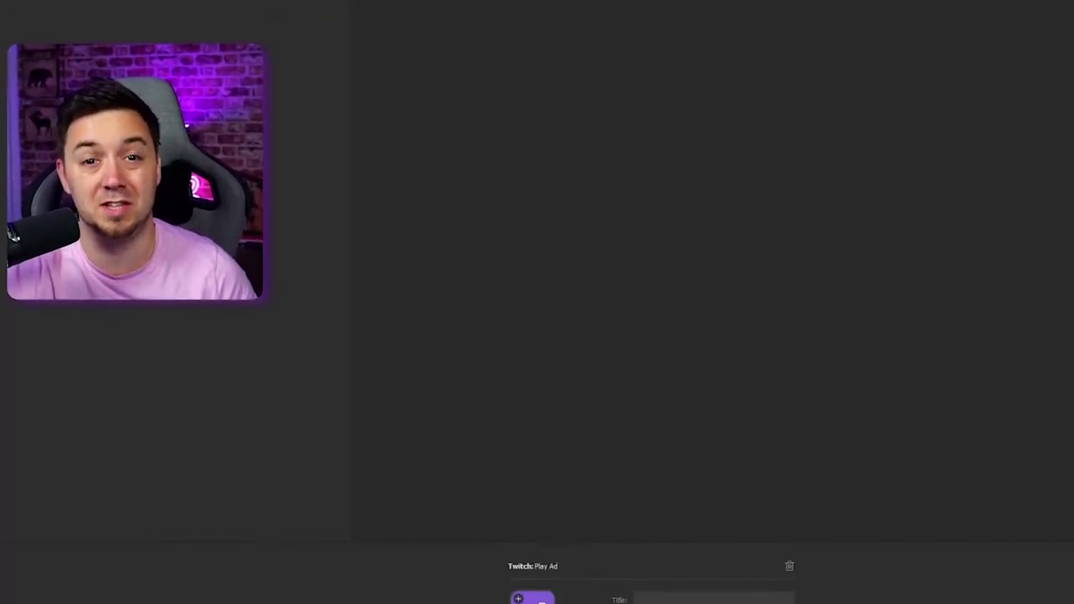
click(693, 591)
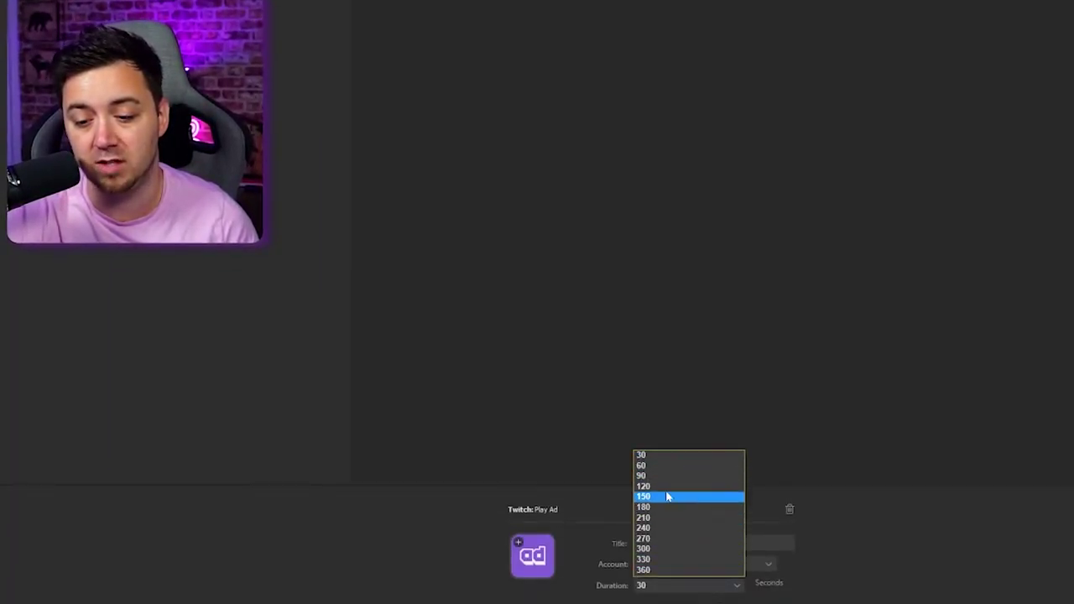
click(661, 467)
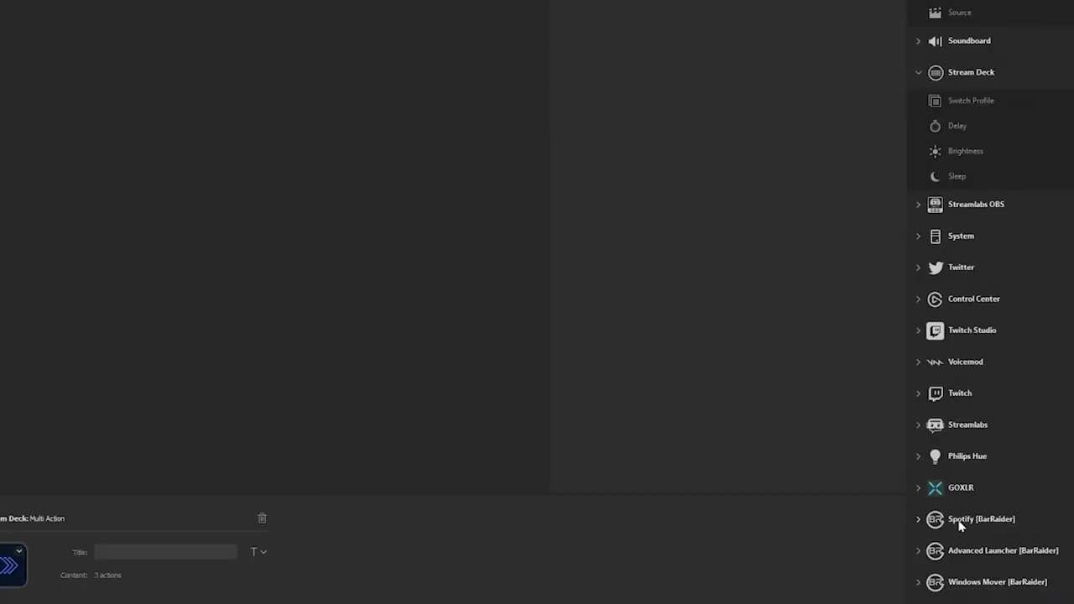
Add a Spotify Volume Set action with a volume value of 60 and title it "60 second spotify vol".
click(919, 522)
scroll(982, 545, down, 1)
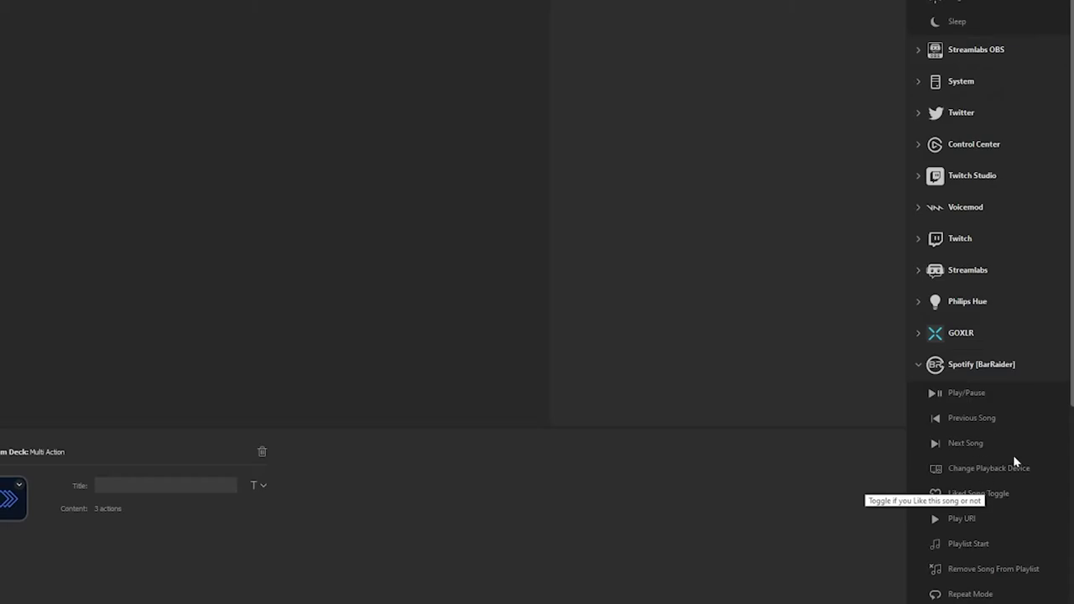
scroll(994, 495, down, 3)
drag(980, 532, 280, 276)
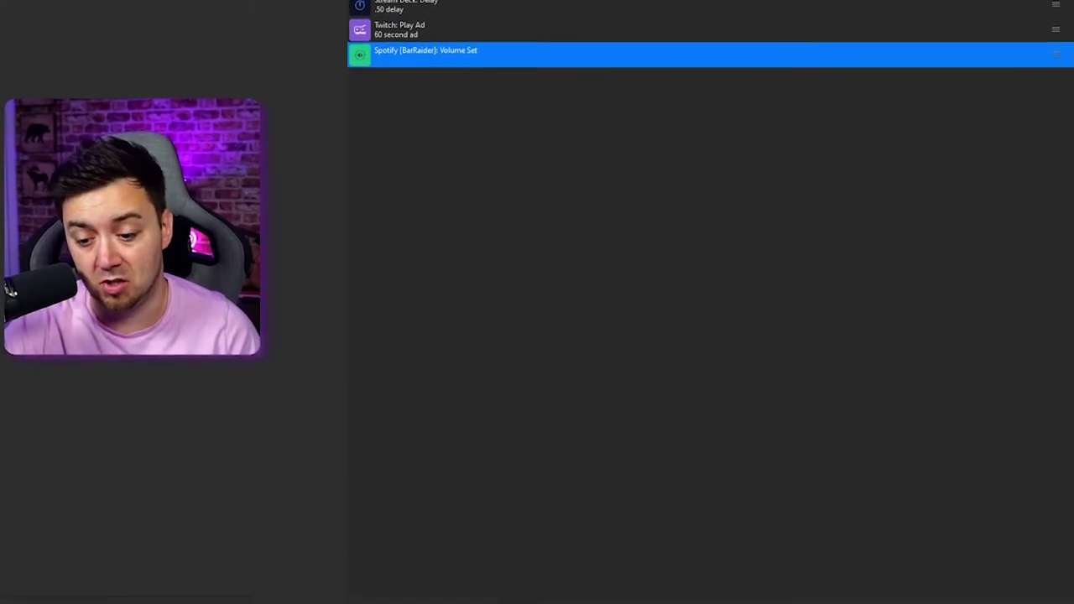
text(60)
double_click(636, 559)
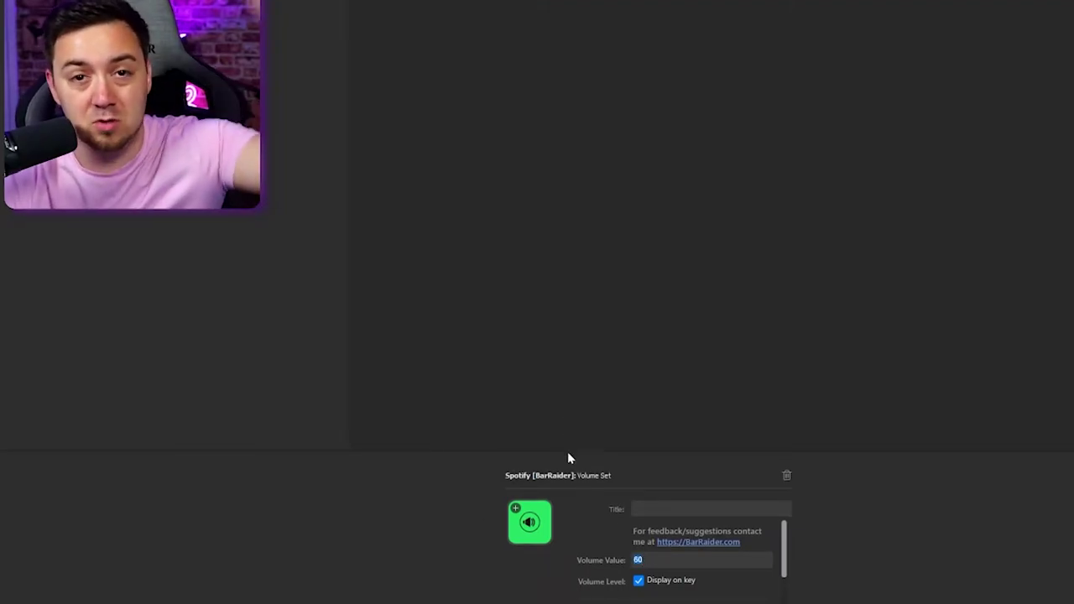
click(543, 84)
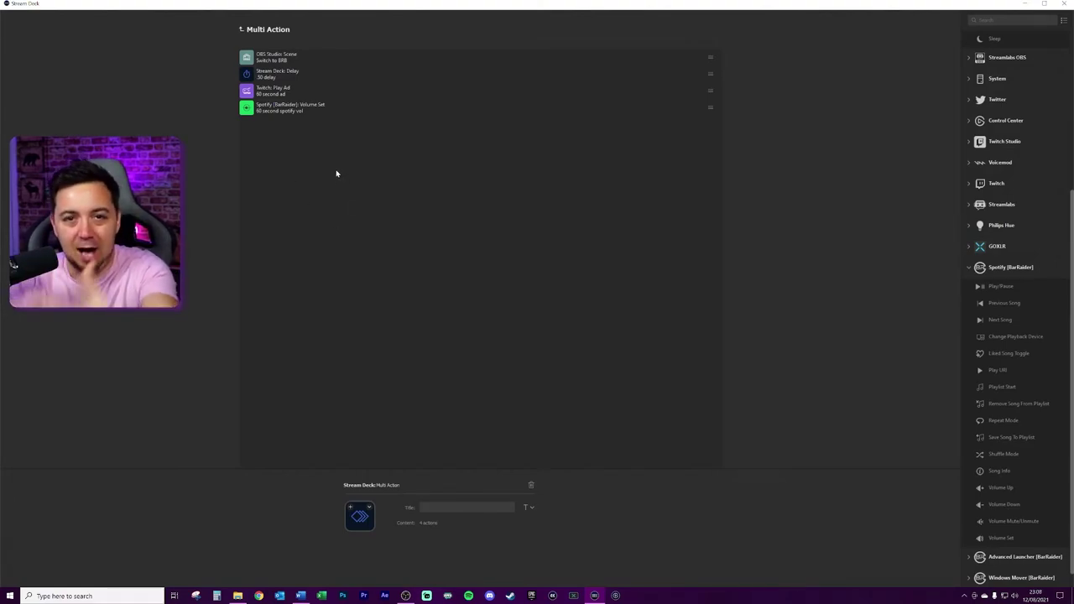
click(369, 506)
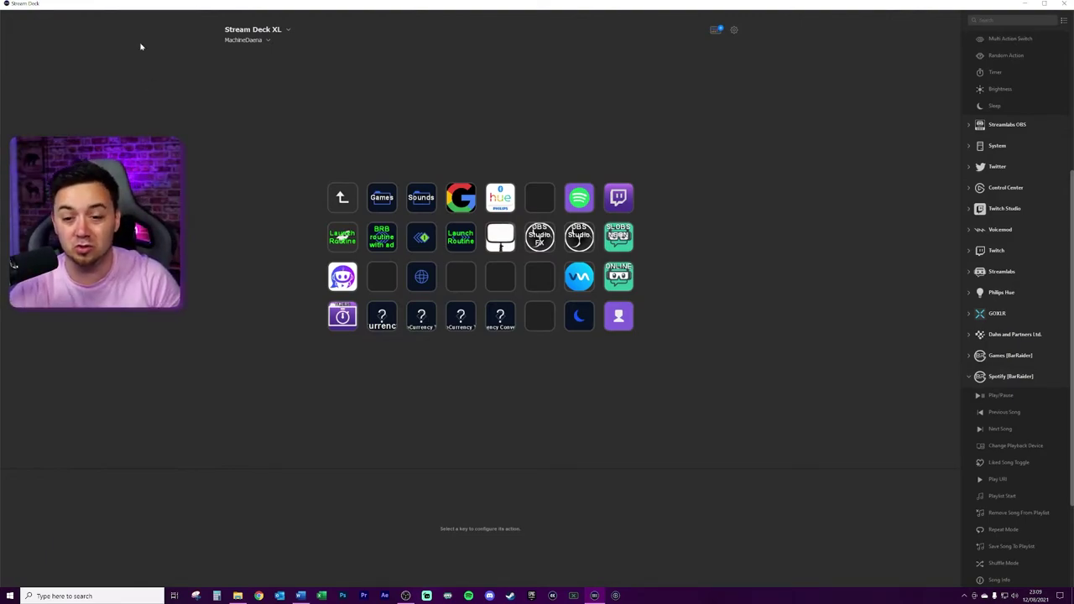
Open the "1 Sec Delay" Multi Action in the first Launch Routine folder and examine its opening Spotify actions.
double_click(342, 237)
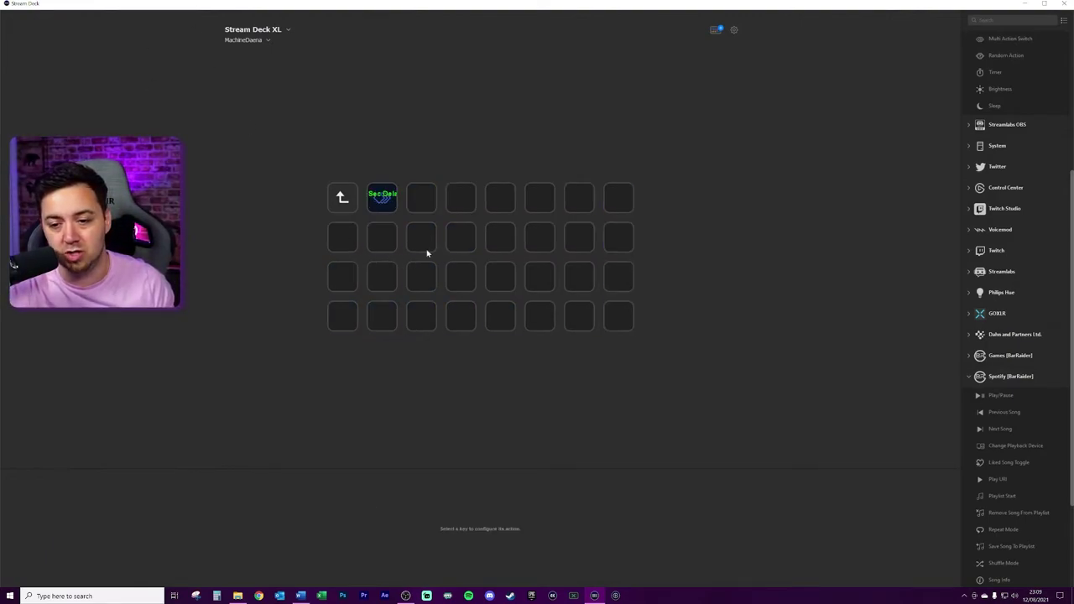
click(384, 207)
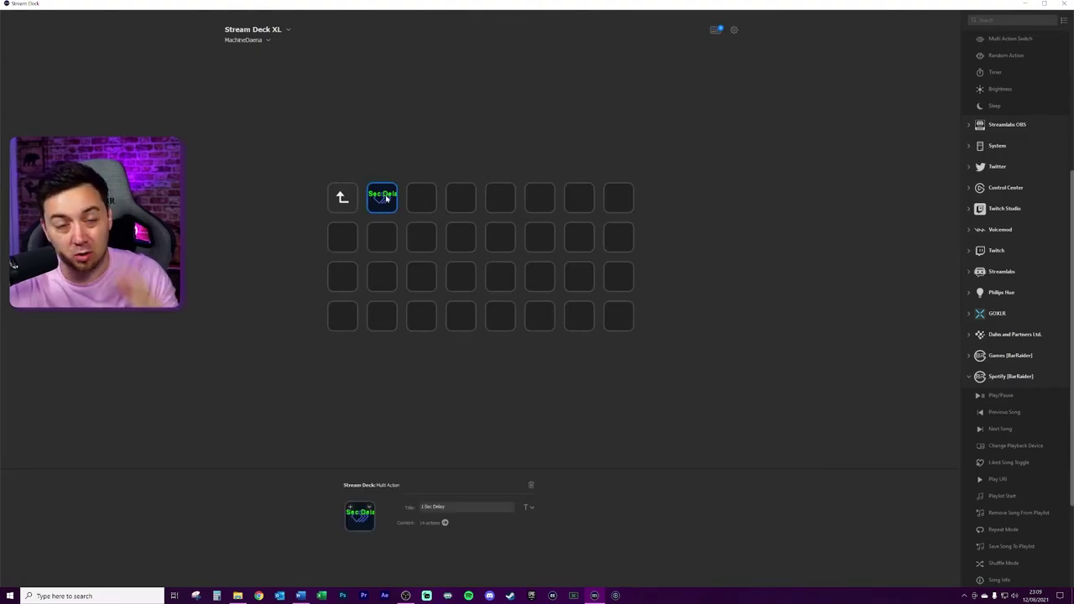
double_click(383, 198)
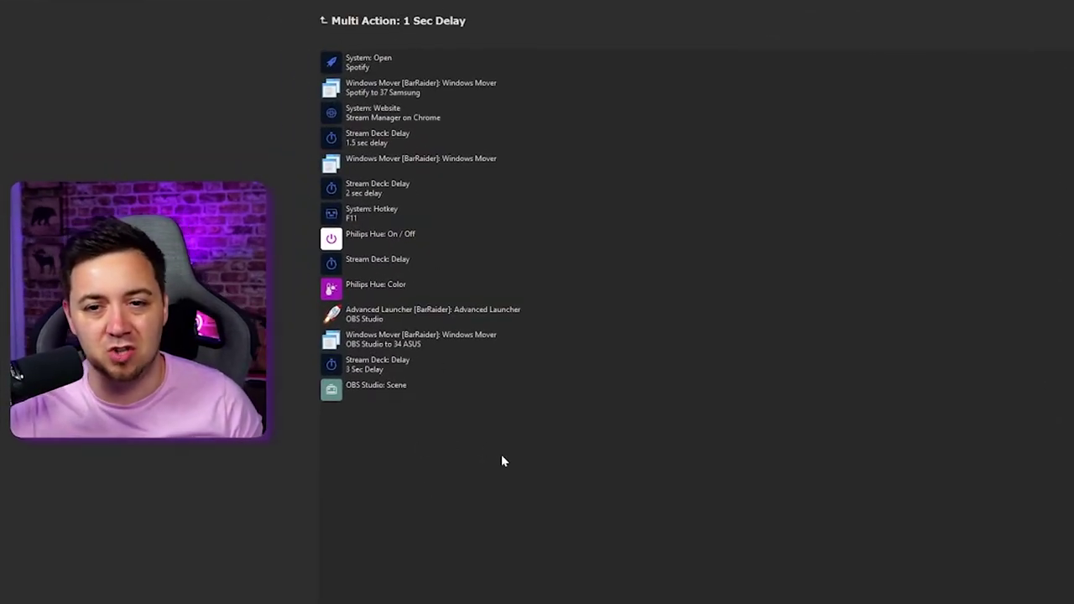
click(335, 63)
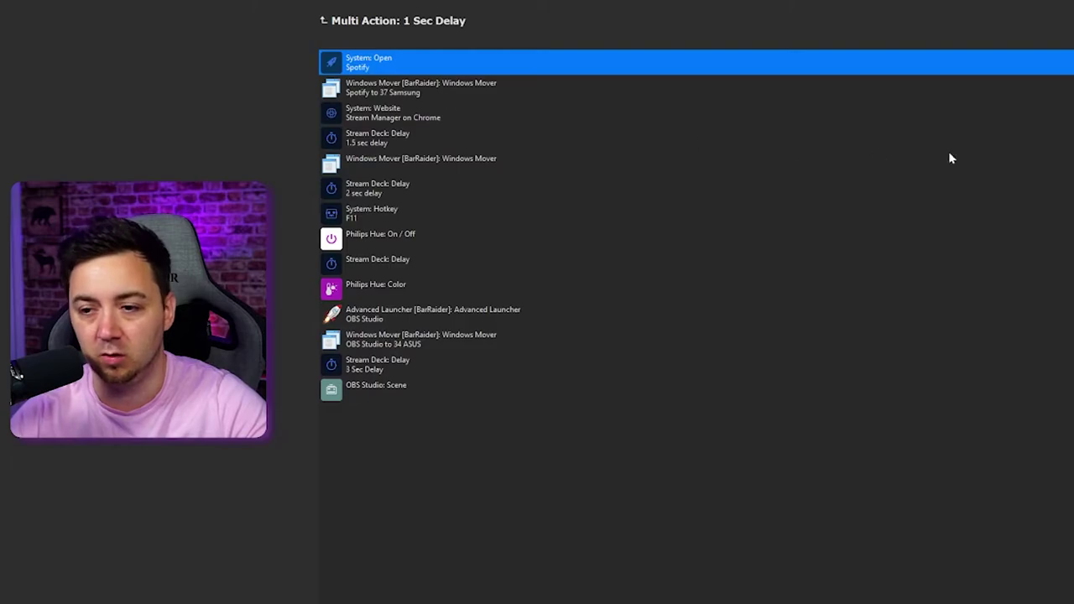
click(918, 94)
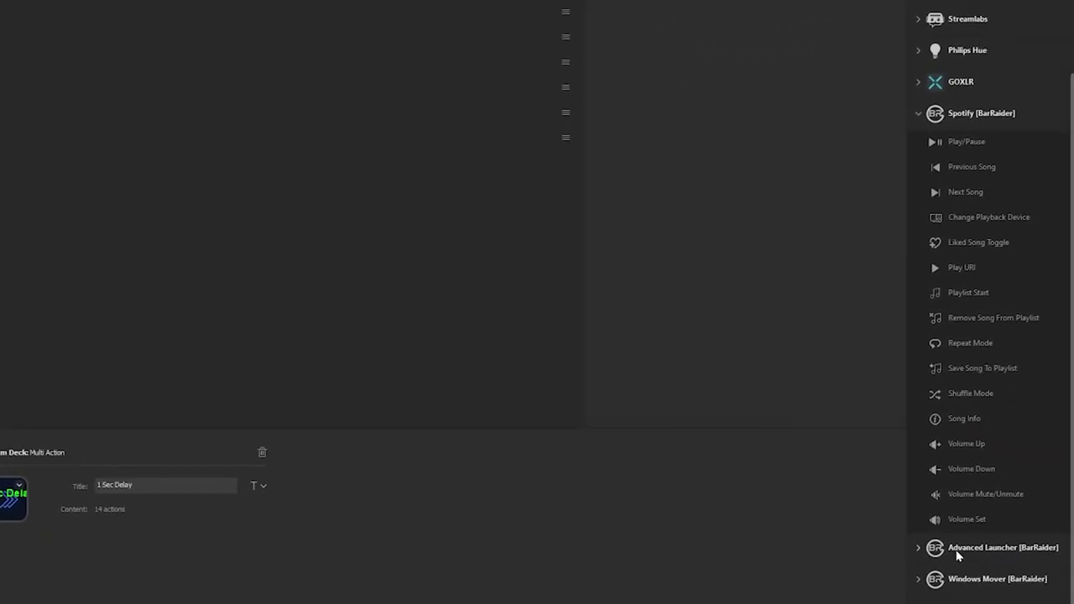
Try an Advanced Launcher action at the end of the routine, review its launch options, and delete it.
click(920, 550)
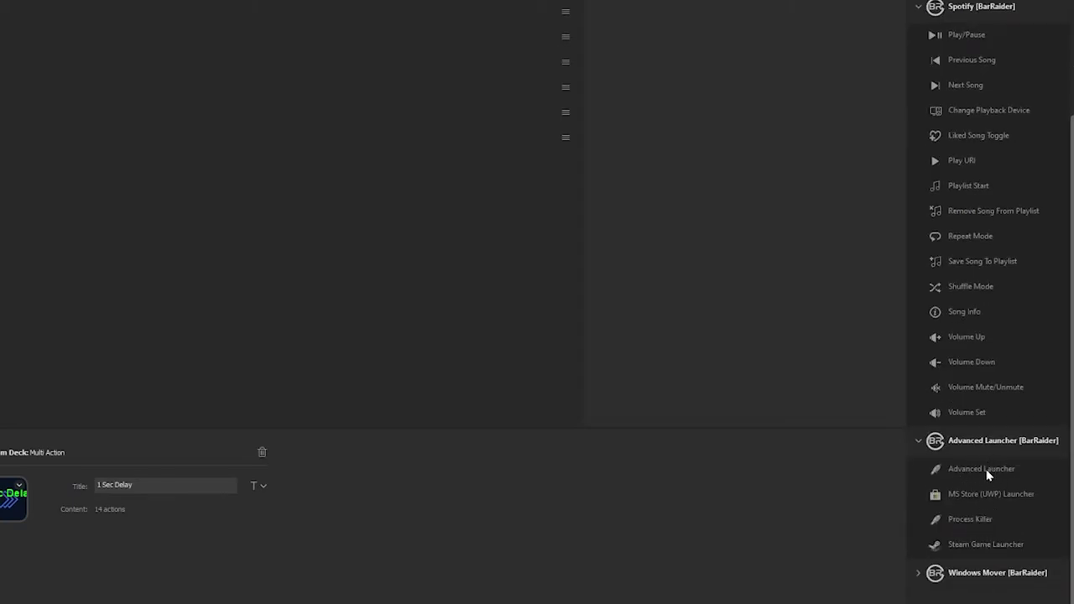
drag(979, 468, 101, 294)
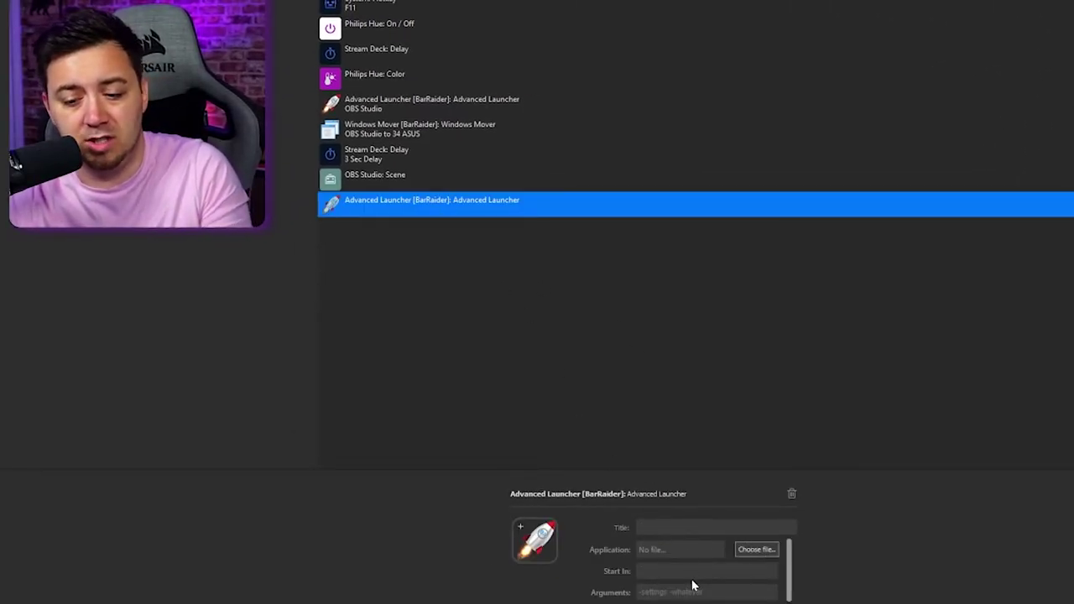
scroll(789, 569, down, 2)
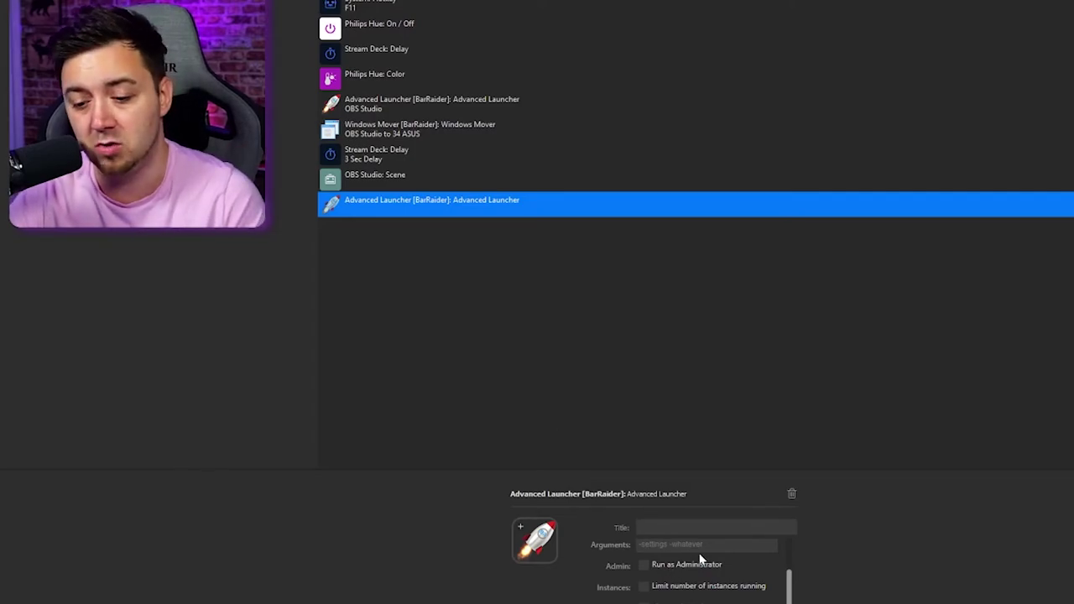
key(Delete)
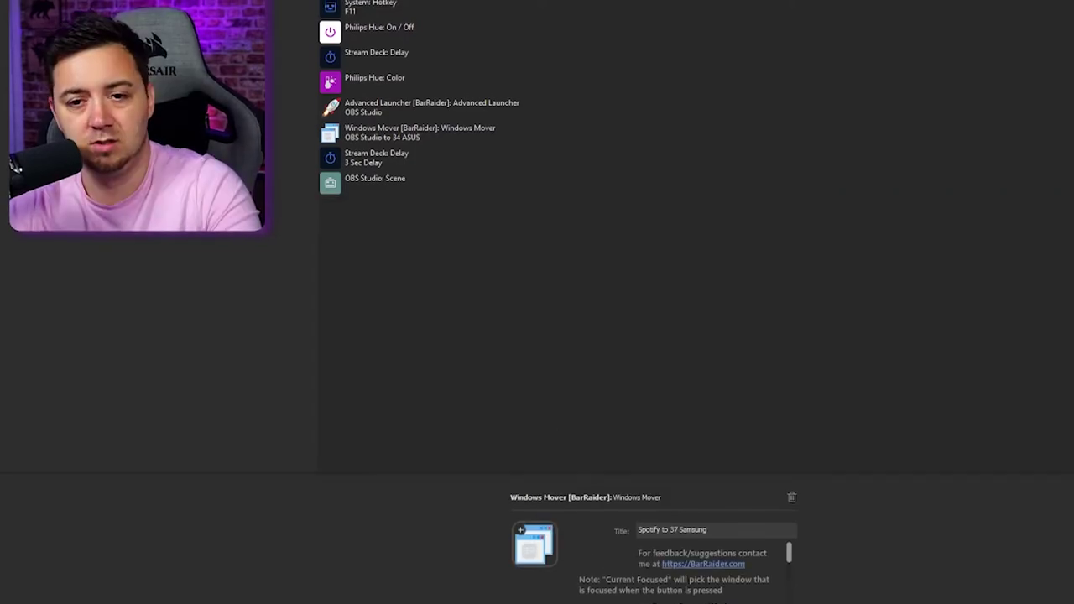
Examine the "Spotify to 37 Samsung" Windows Mover action's application, screen, coordinate and resize settings.
scroll(430, 89, up, 3)
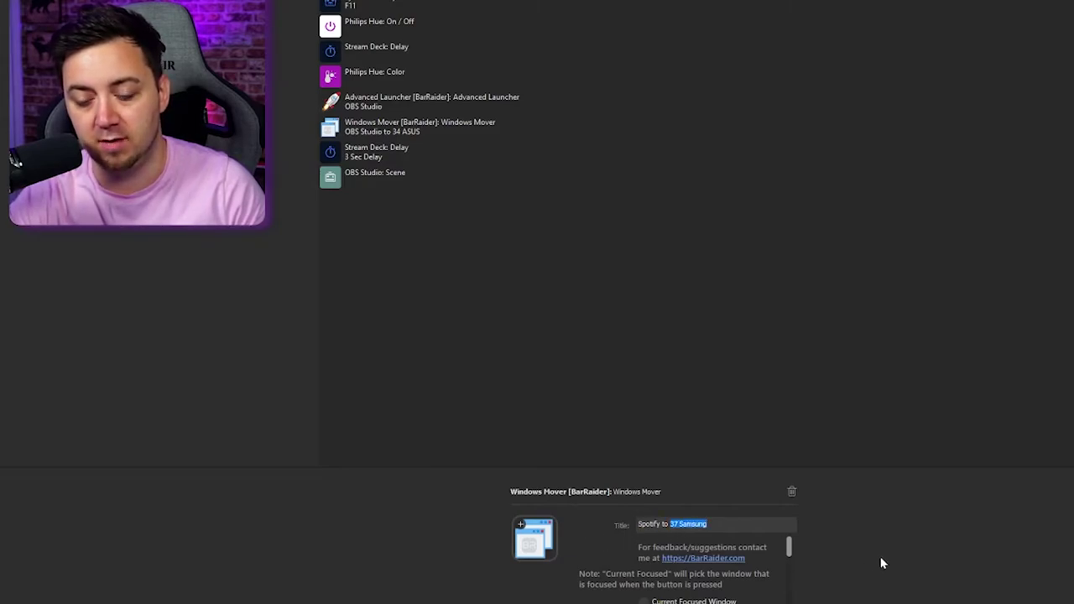
scroll(789, 551, down, 2)
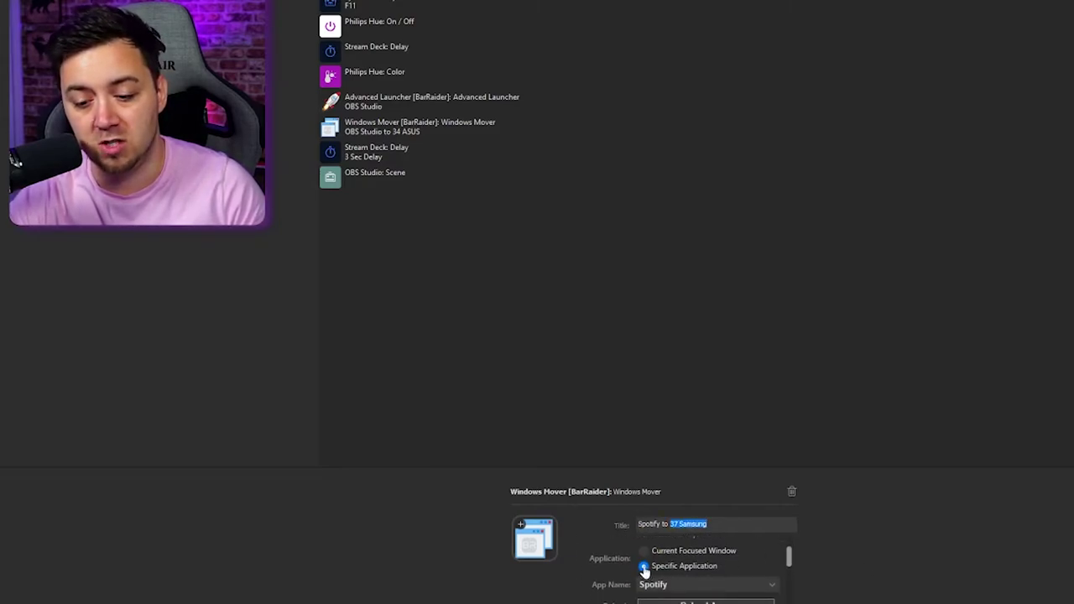
scroll(678, 568, down, 1)
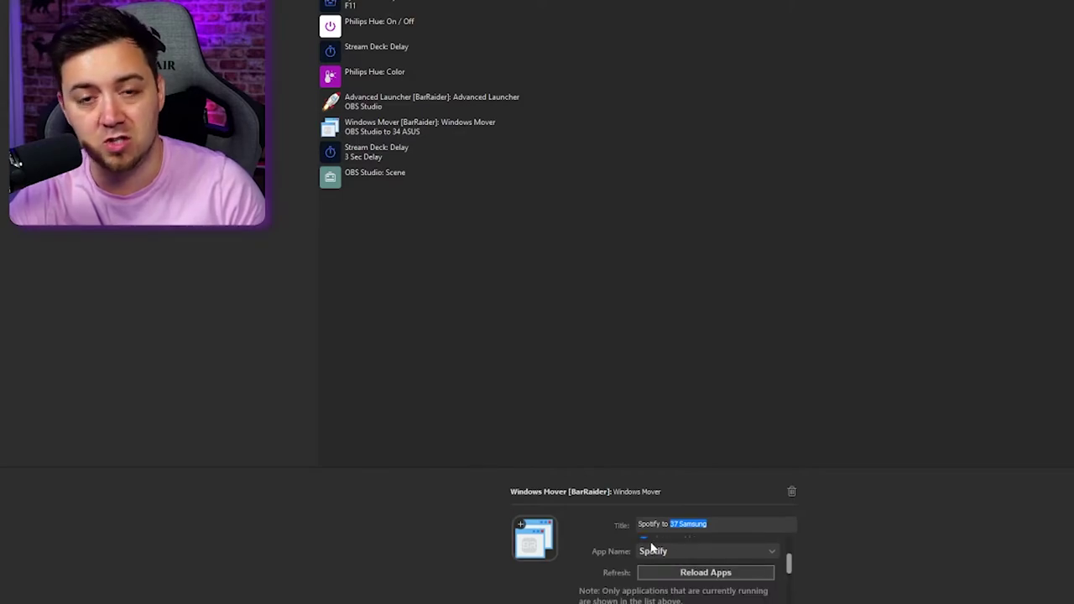
scroll(765, 586, down, 1)
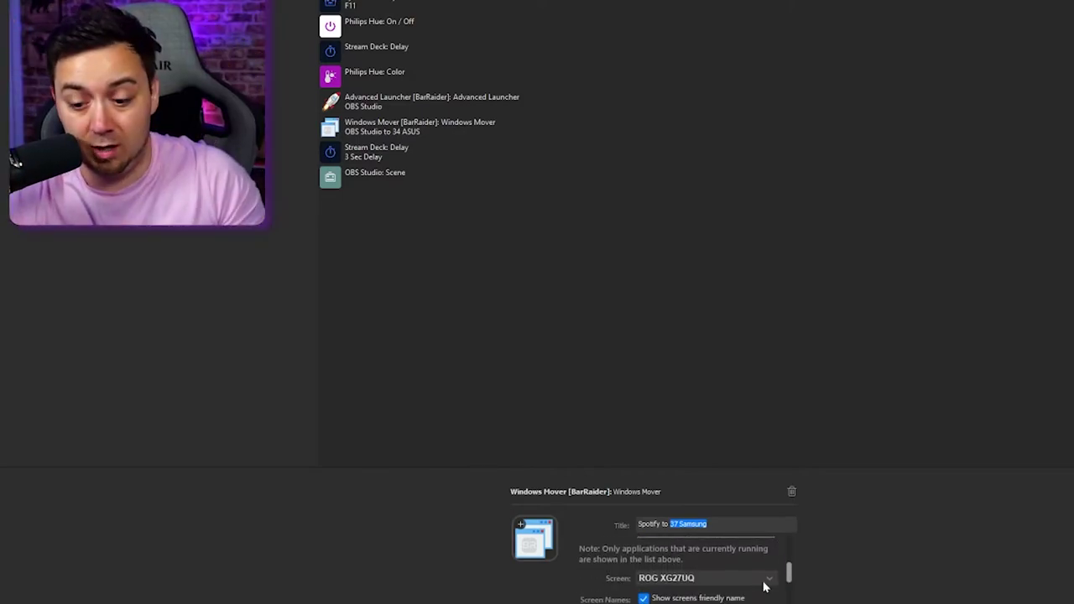
scroll(792, 590, down, 1)
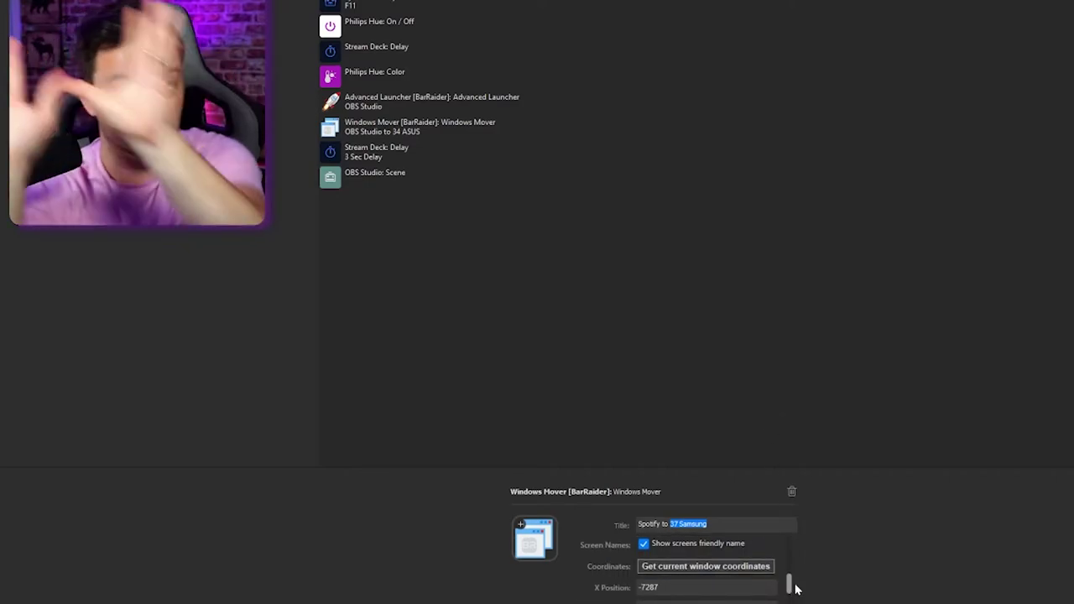
scroll(789, 583, down, 1)
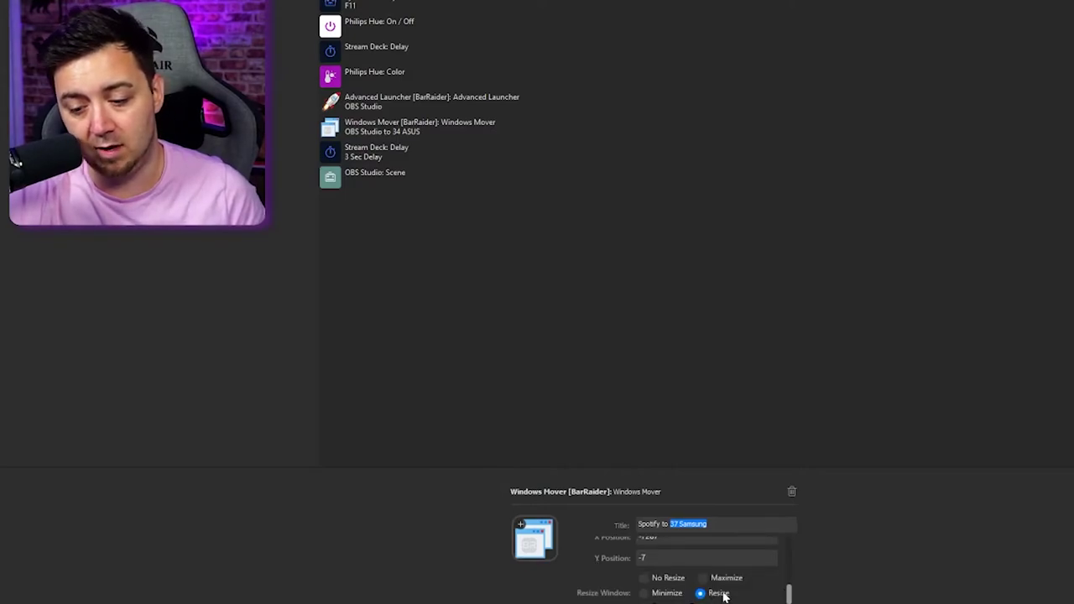
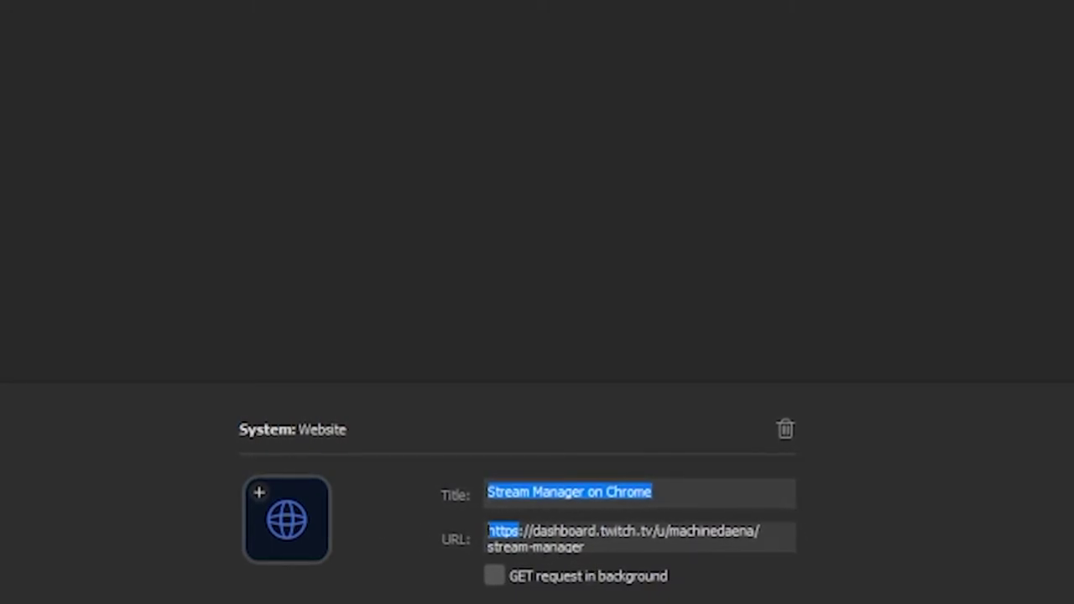
Examine the title and URL of the "Stream Manager on Chrome" Website action.
triple_click(597, 555)
click(597, 555)
drag(597, 556, 662, 530)
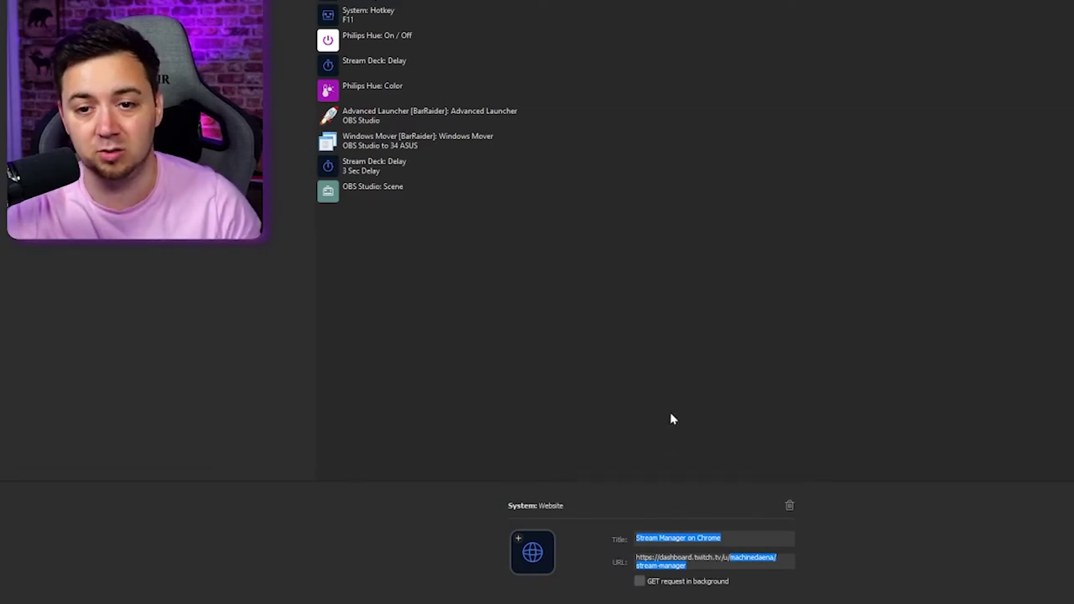
Examine the "1.5 sec delay" action and the untitled Windows Mover action that follows it.
click(374, 0)
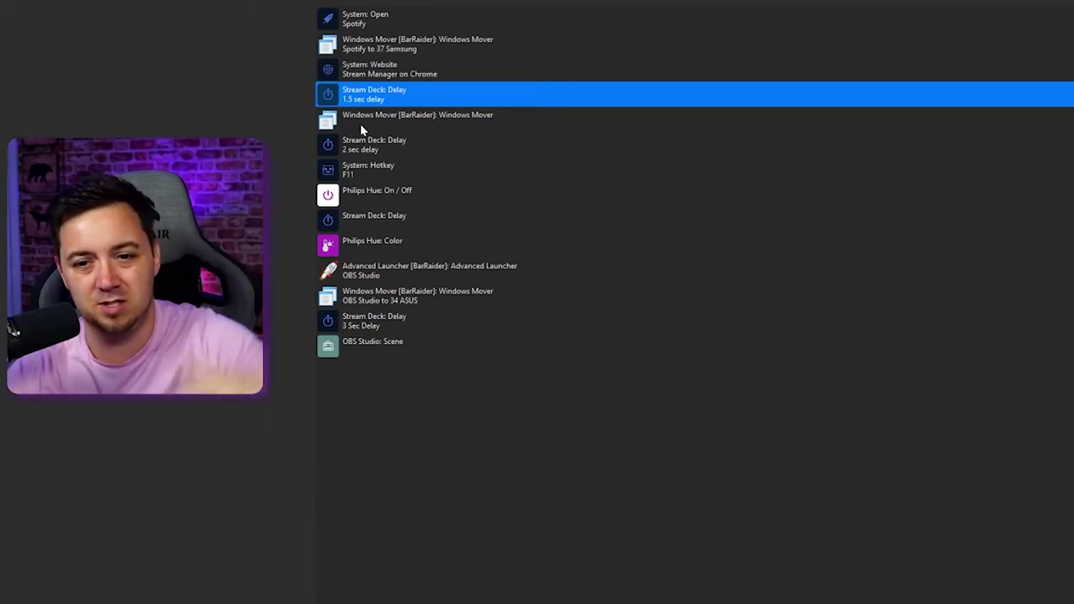
click(432, 124)
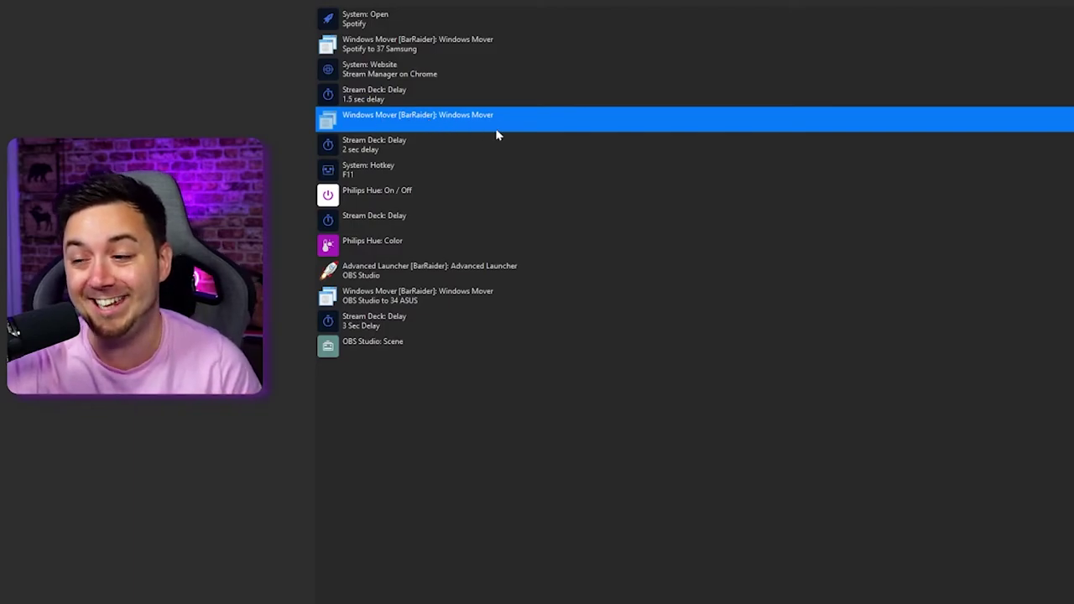
scroll(787, 522, down, 2)
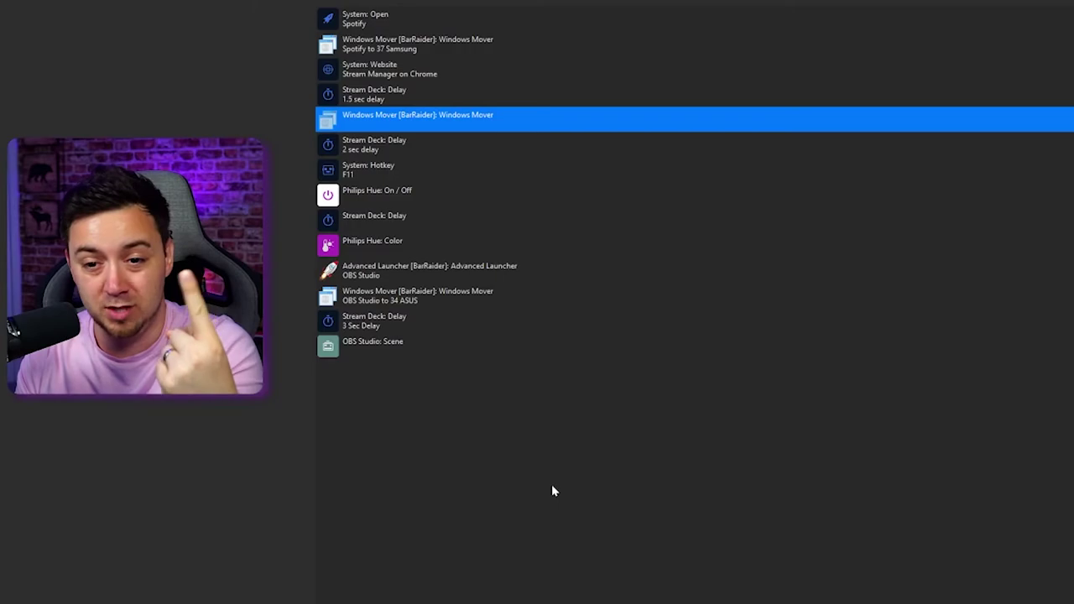
Examine the "2 sec delay" and F11 Hotkey actions together with the Windows Mover action before them.
click(374, 146)
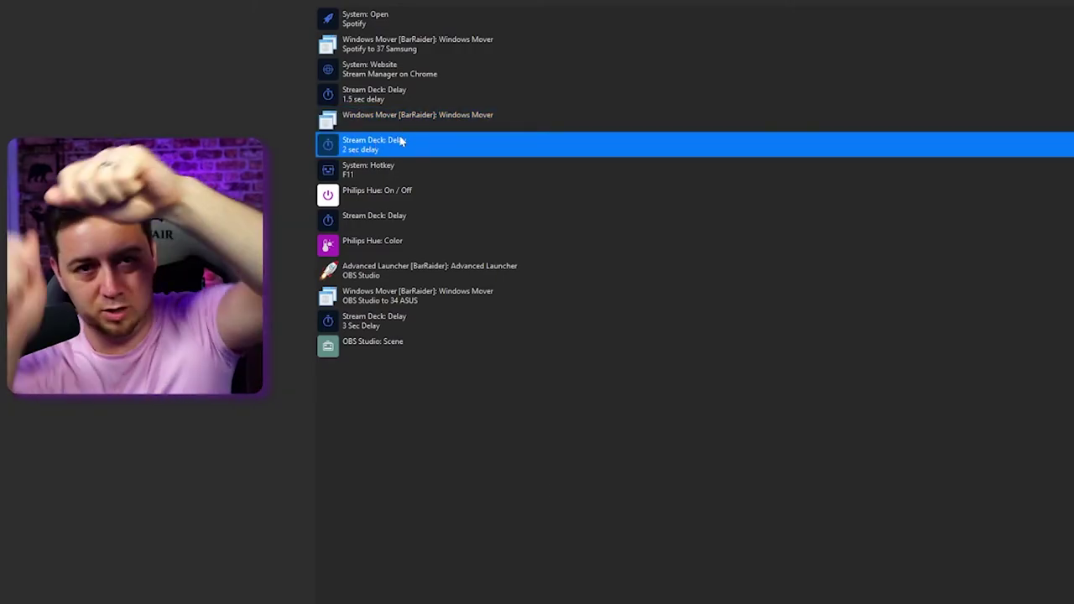
click(353, 170)
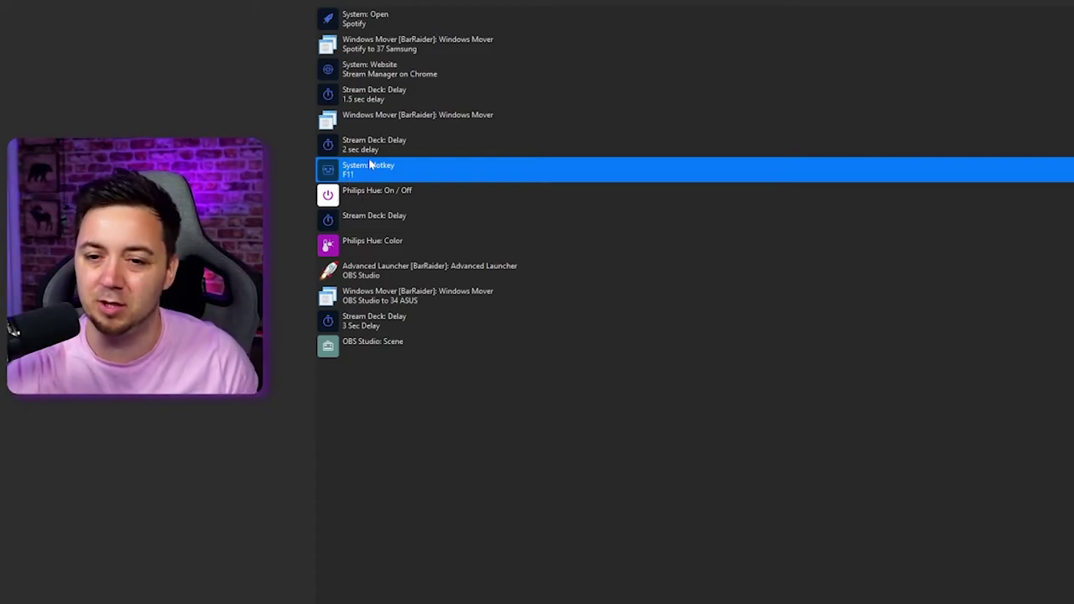
click(353, 150)
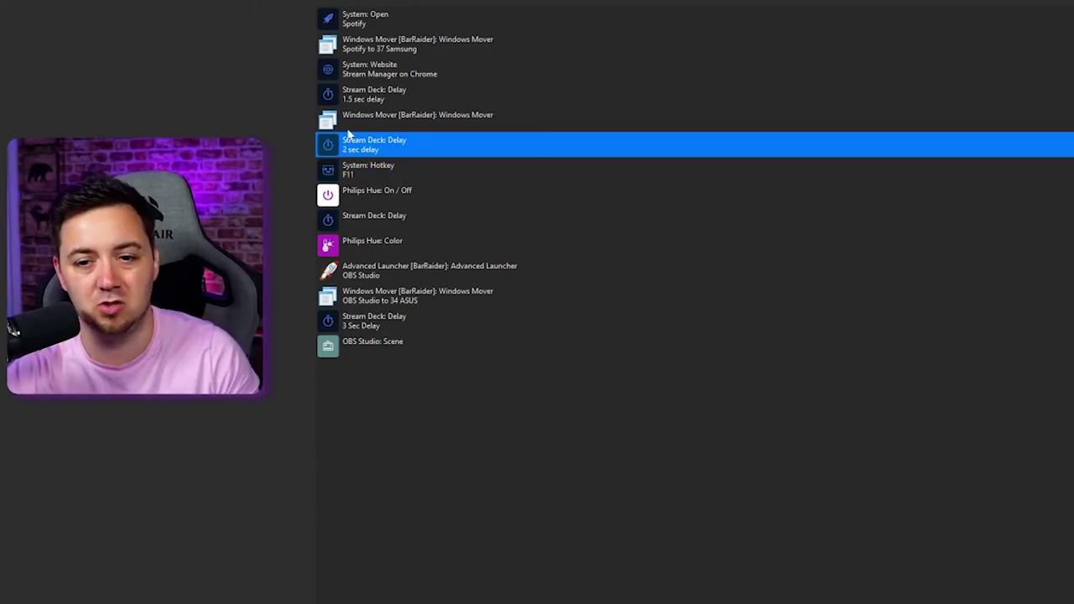
click(399, 118)
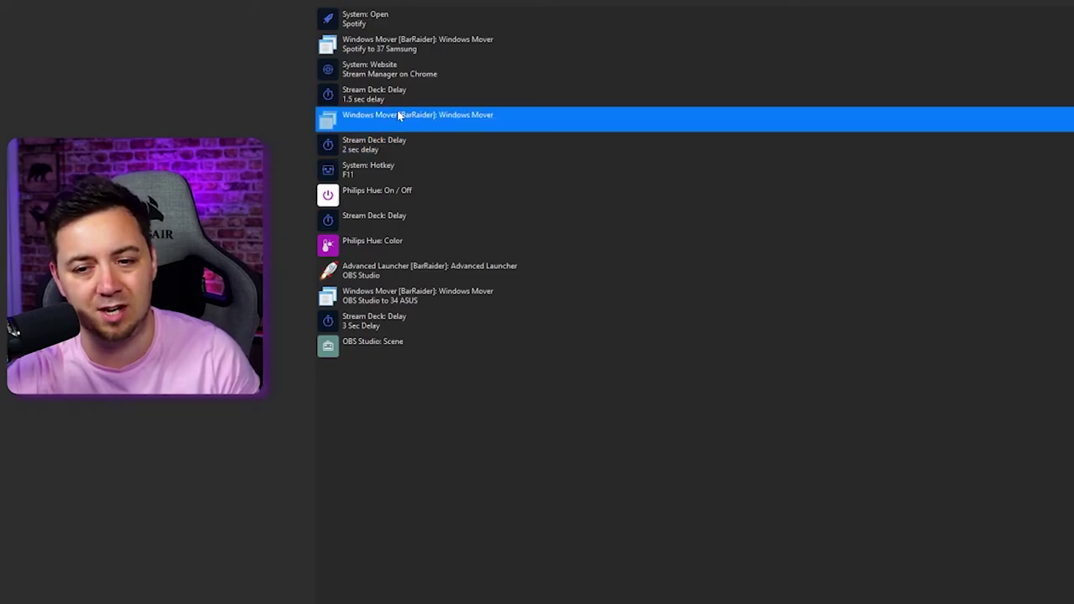
click(379, 172)
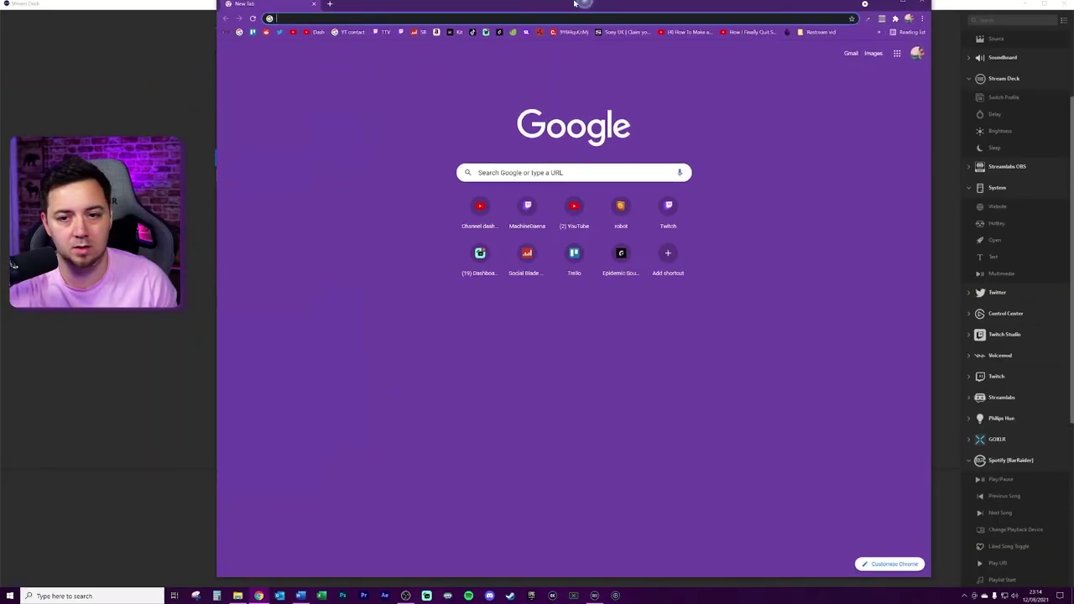
Switch to Chrome, maximise its window, and toggle full-screen view on the Twitch Stream Manager page.
drag(575, 3, 575, 2)
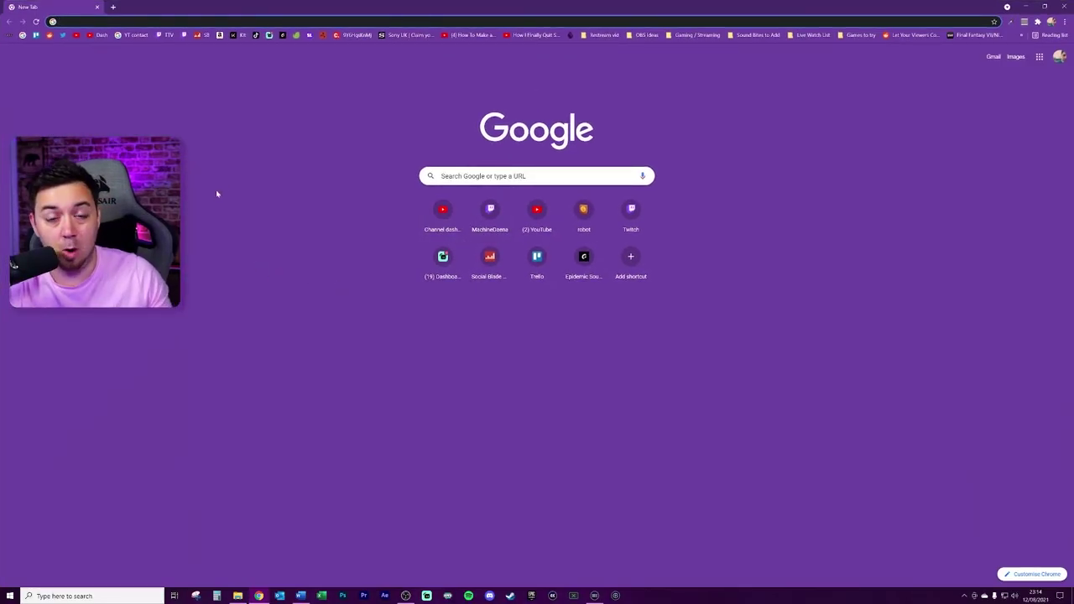
key(F11)
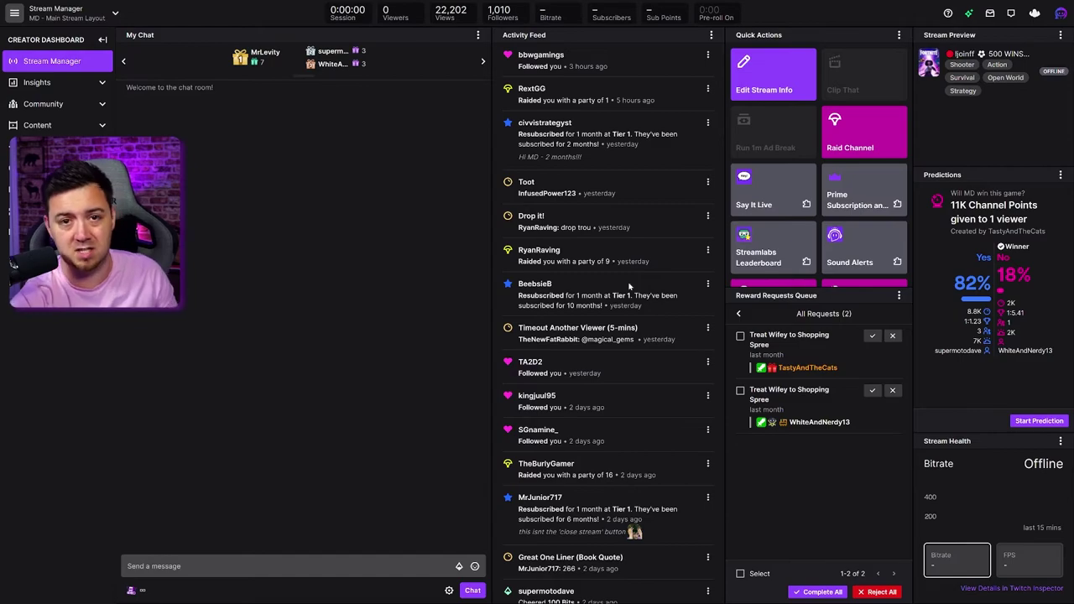
key(F11)
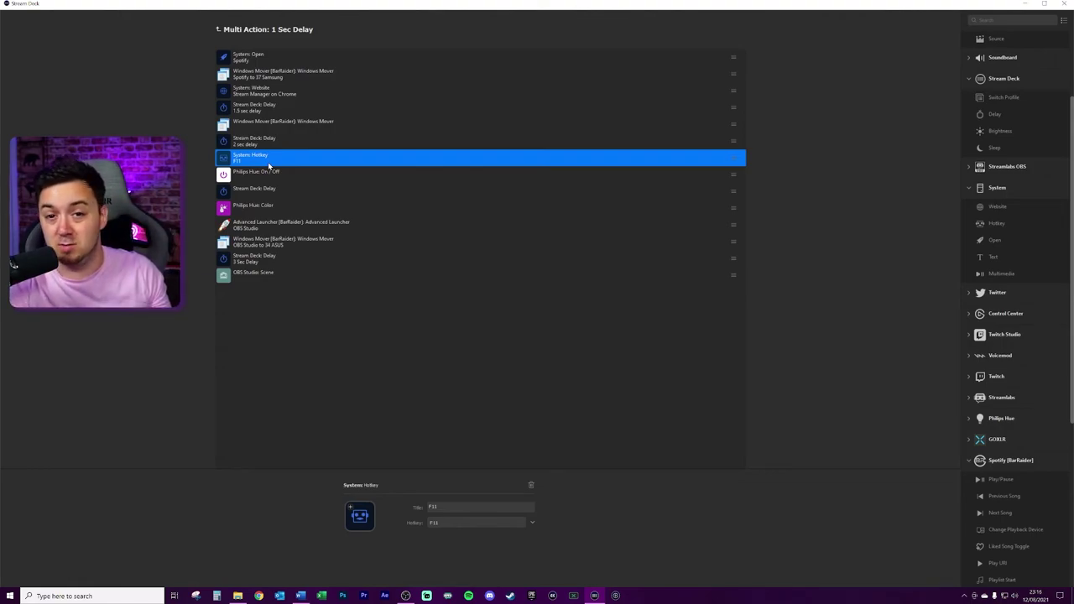
Select the Philips Hue On / Off action and search the store's plugins for "hue".
click(247, 174)
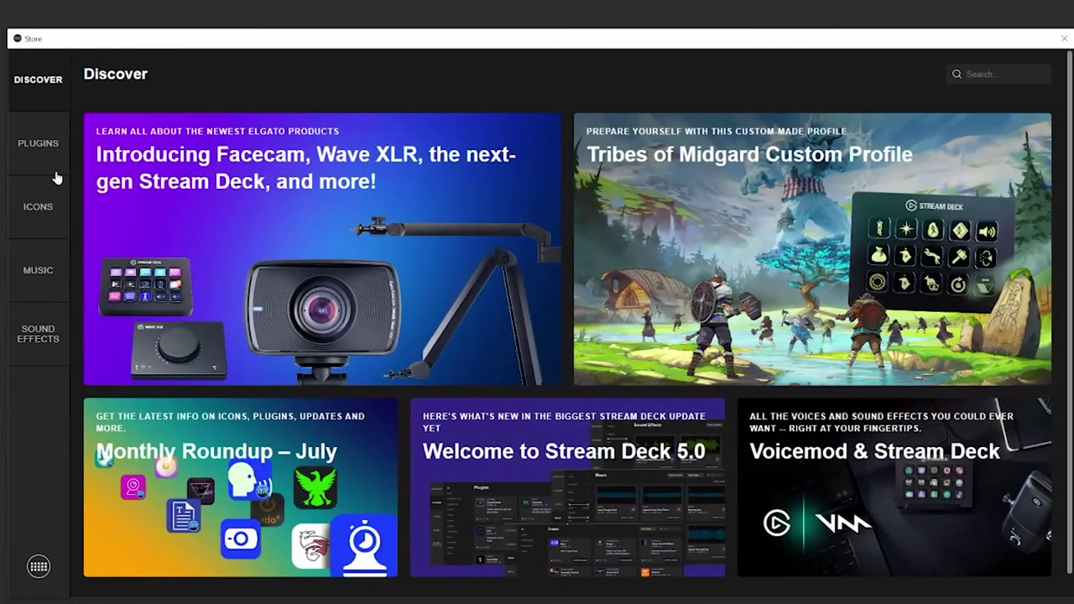
click(46, 158)
text(hue)
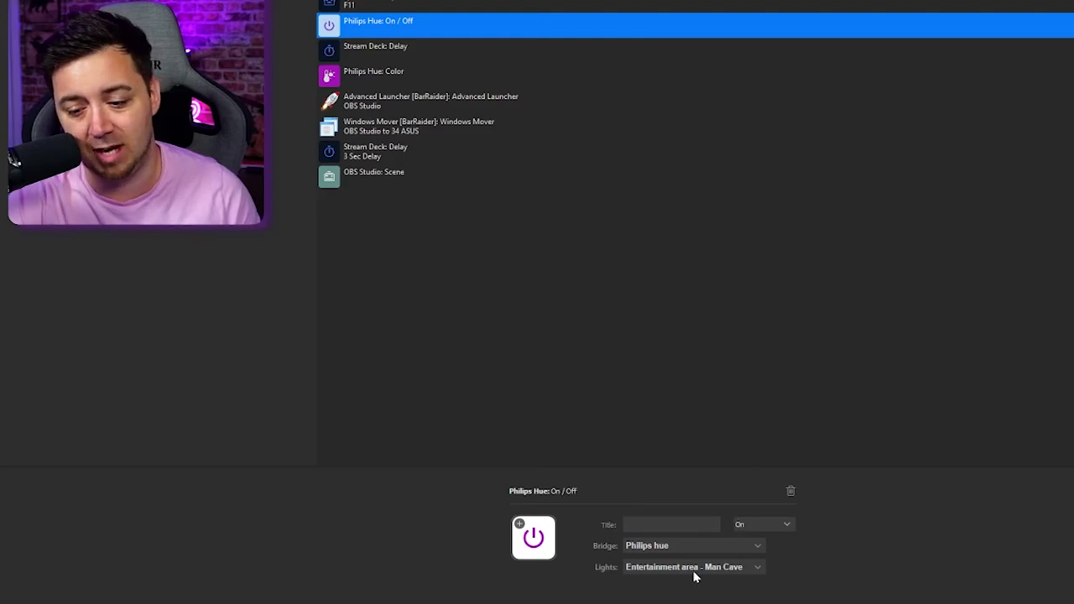
Examine the Philips Hue On / Off action's available light groups and the delay value of the following action.
click(748, 568)
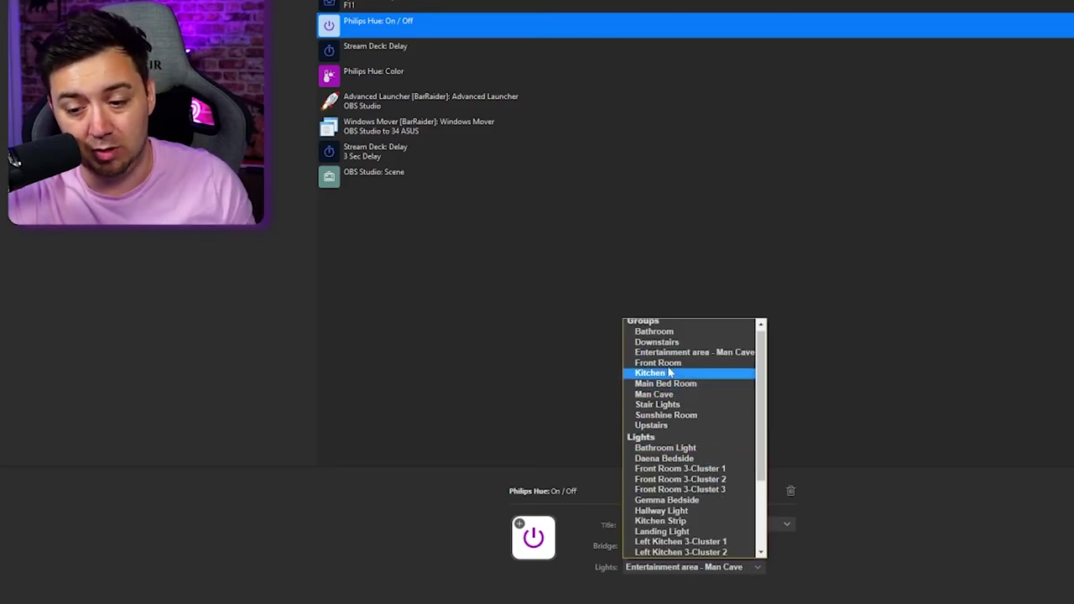
click(651, 329)
key(Down)
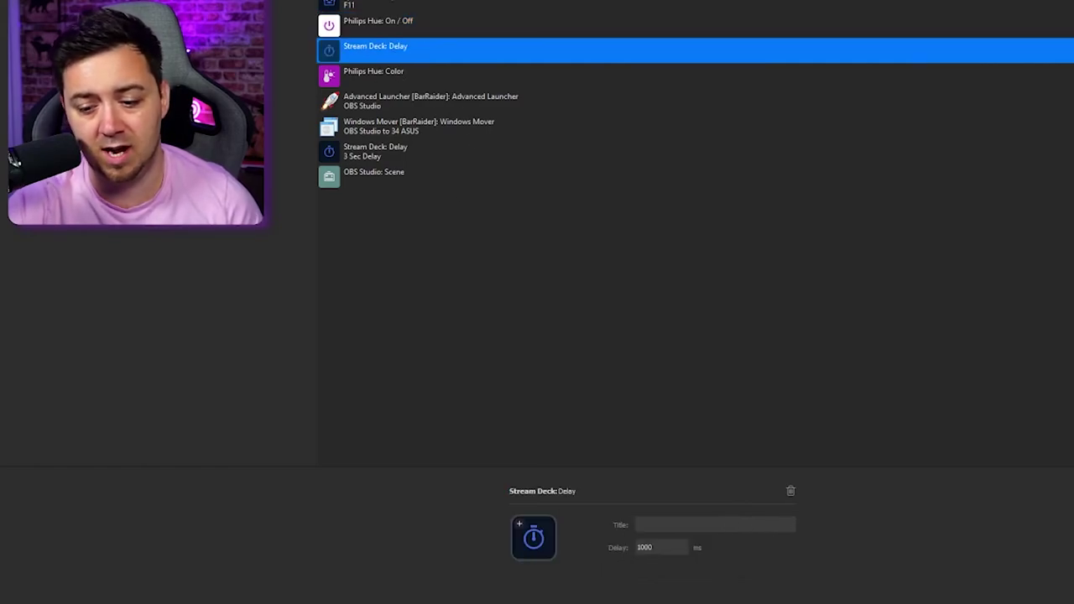
double_click(643, 547)
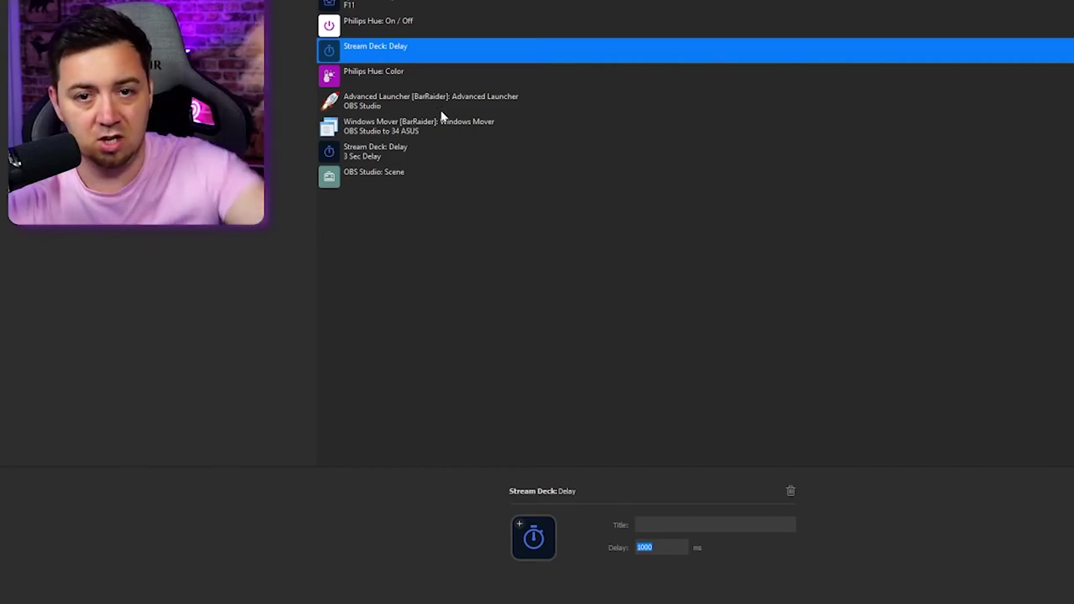
Examine the Philips Hue Color action's light group and its colour selection.
click(395, 75)
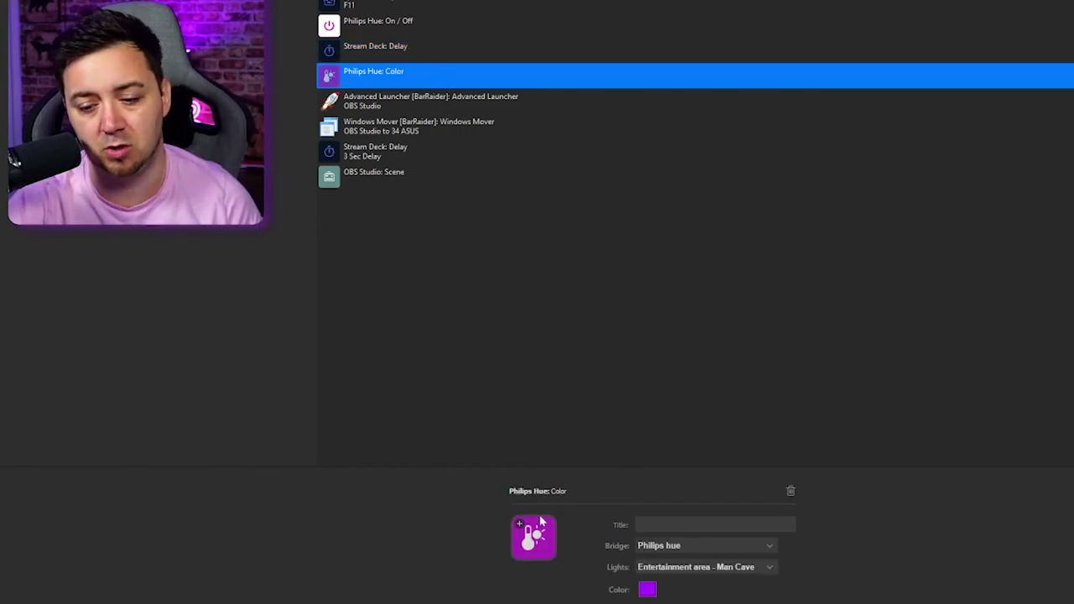
click(646, 588)
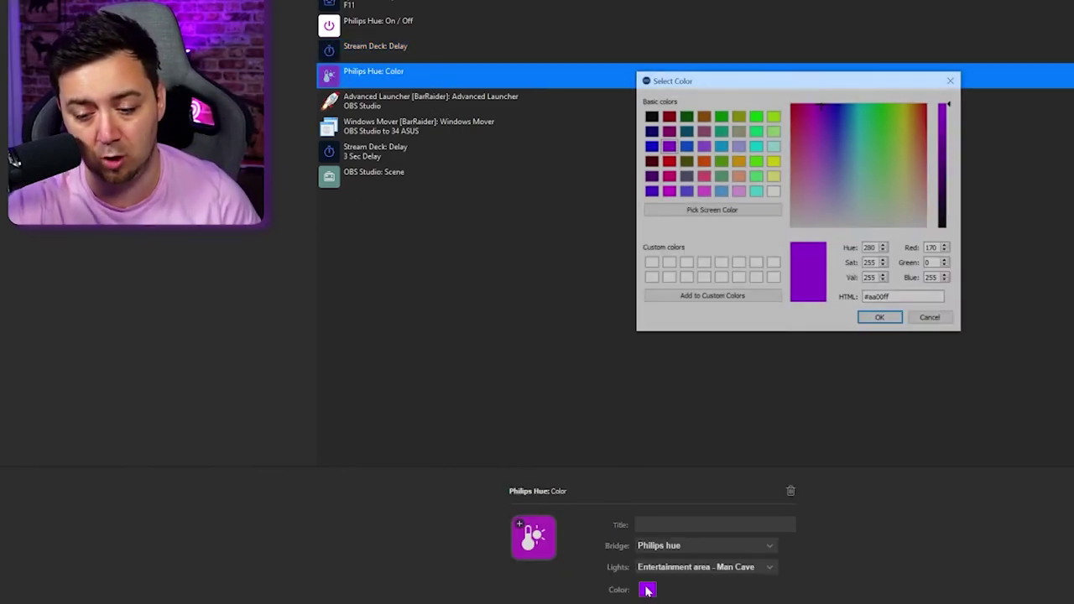
drag(971, 316, 484, 180)
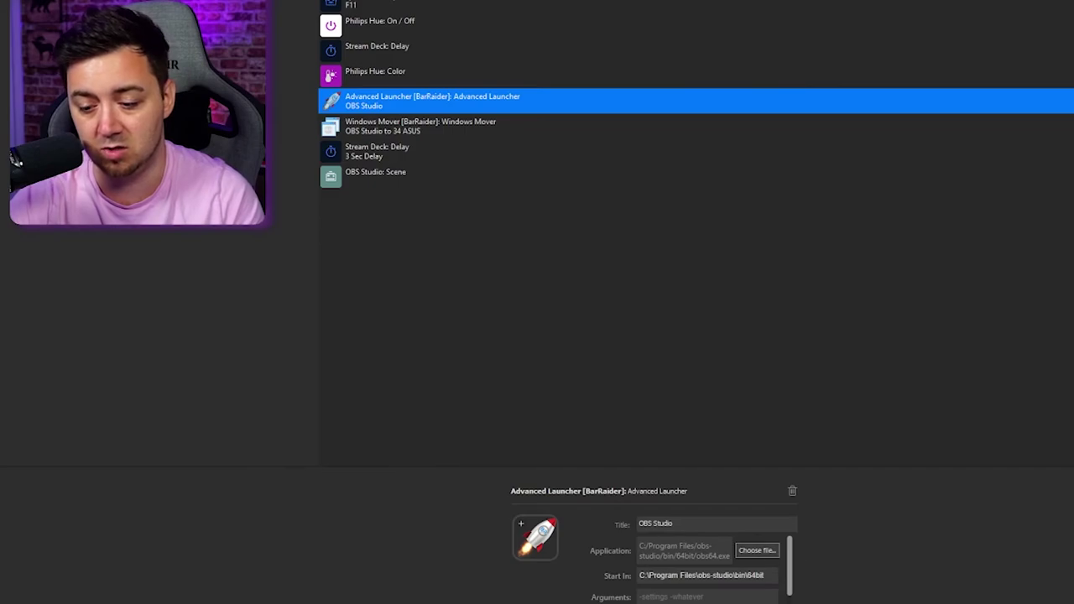
Examine the "OBS Studio" Advanced Launcher action's start folder, administrator and instance settings.
triple_click(700, 575)
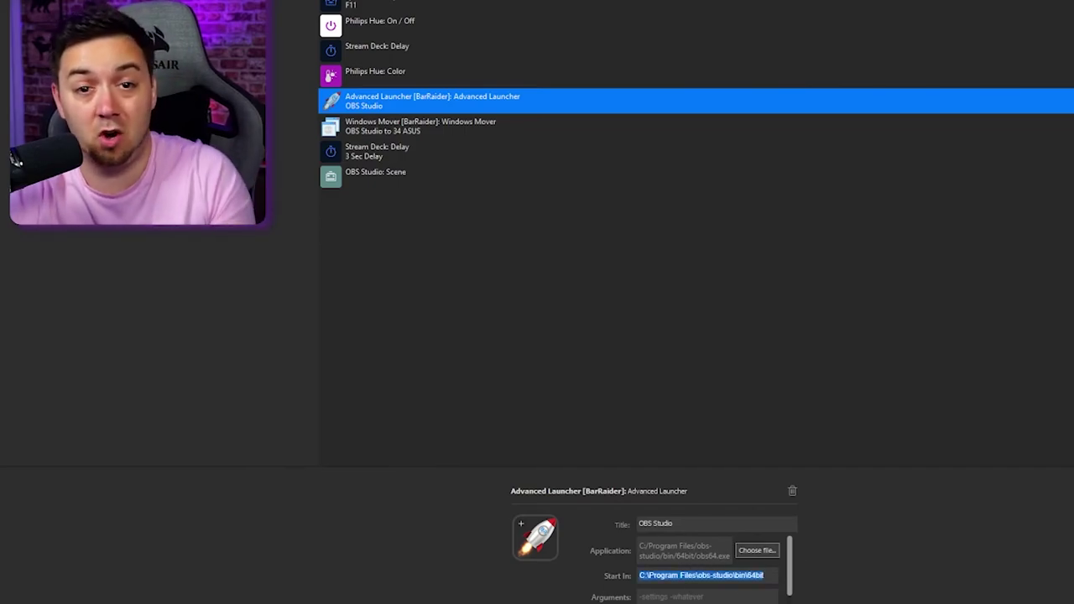
scroll(688, 553, down, 1)
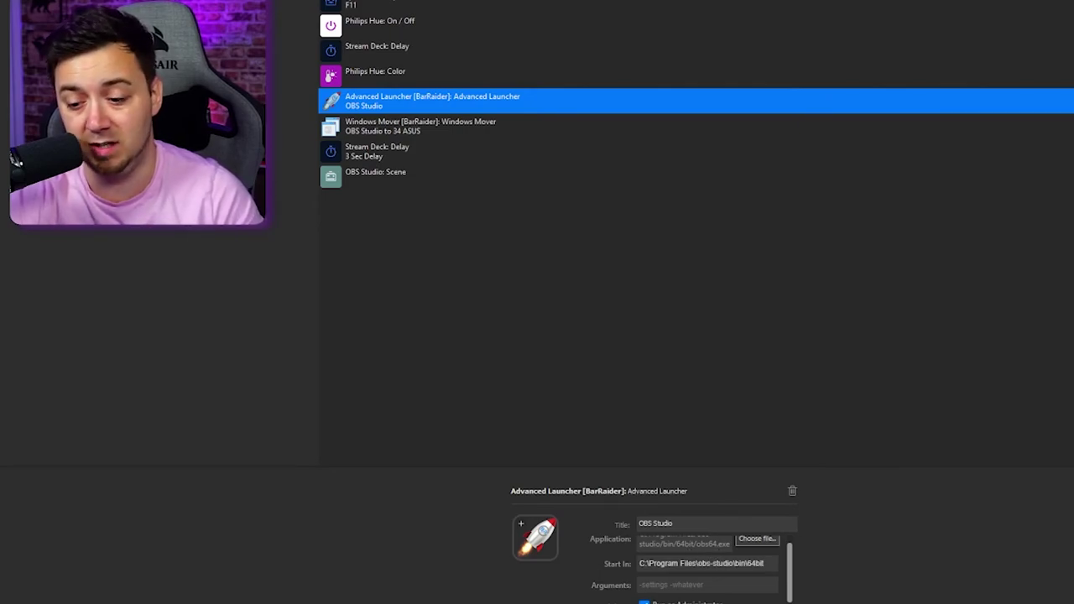
scroll(792, 567, down, 3)
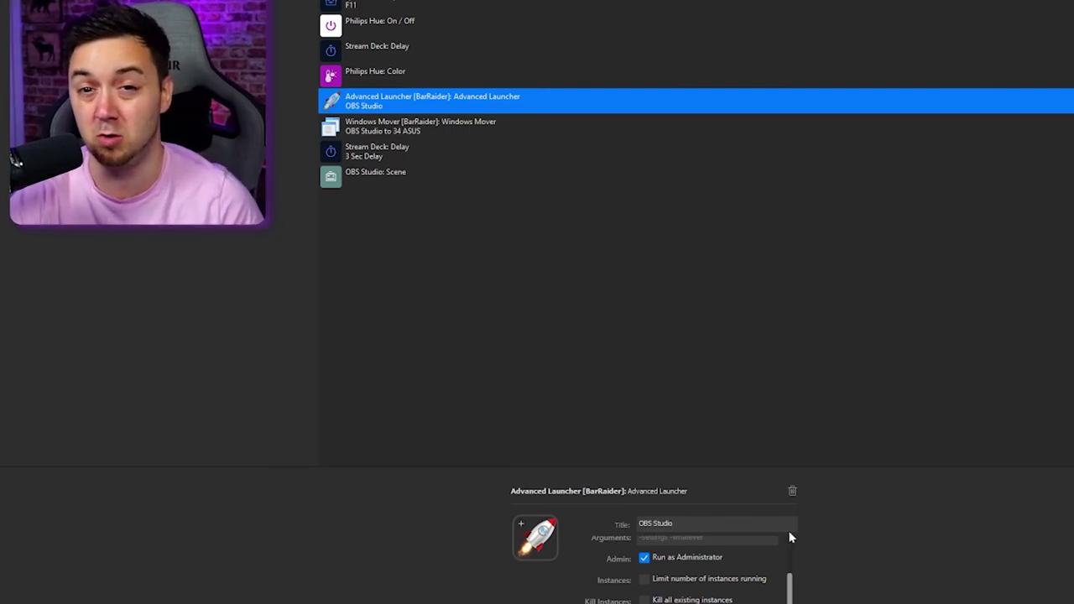
Examine the "OBS Studio to 34 ASUS" Windows Mover, the "3 Sec Delay" and the final OBS Studio Scene action.
click(369, 128)
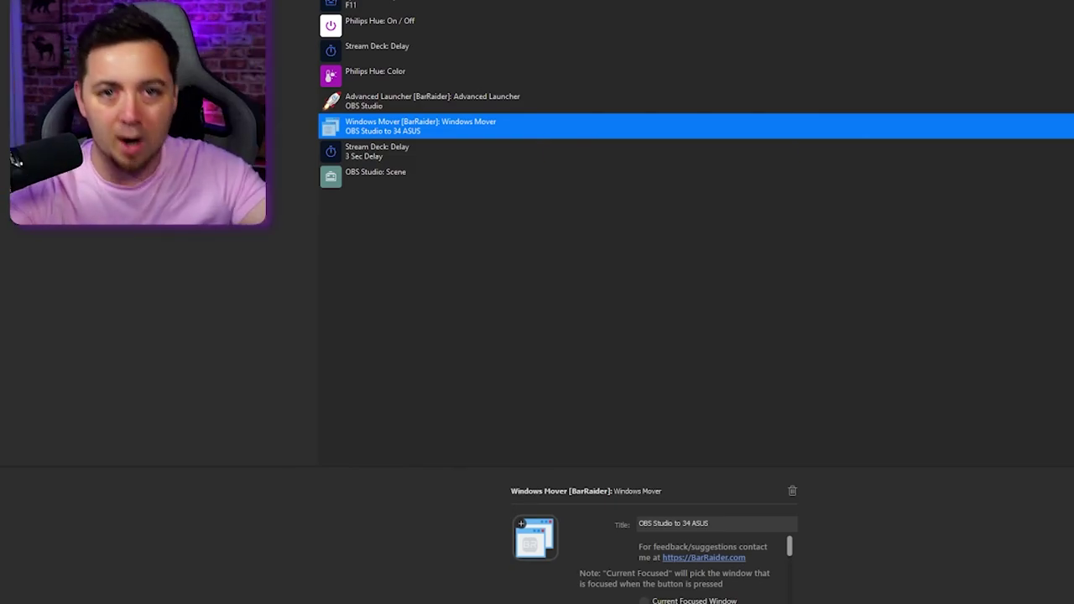
click(428, 160)
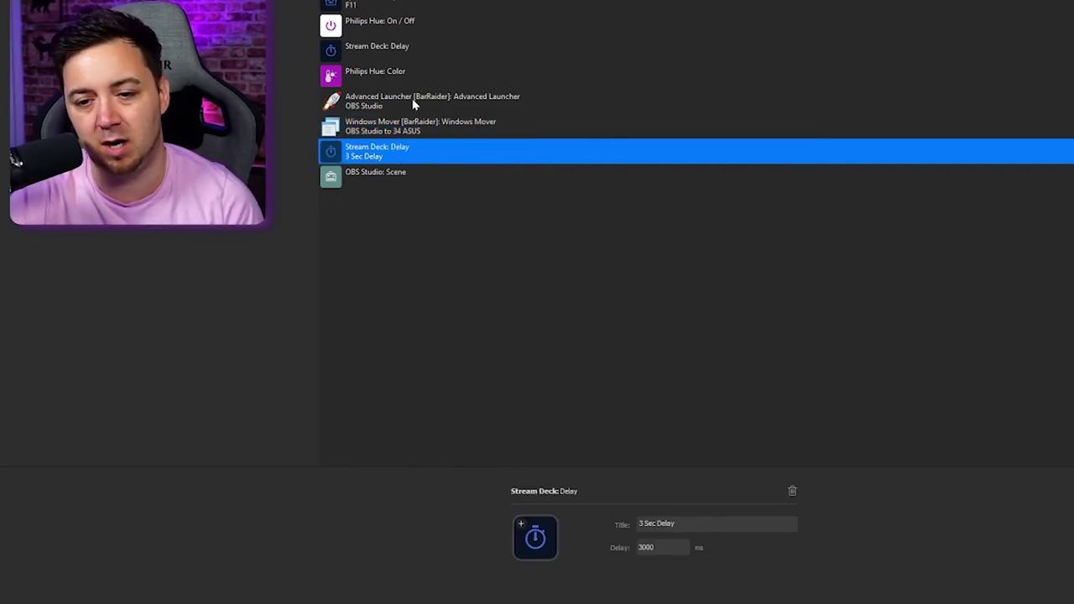
click(413, 102)
click(420, 124)
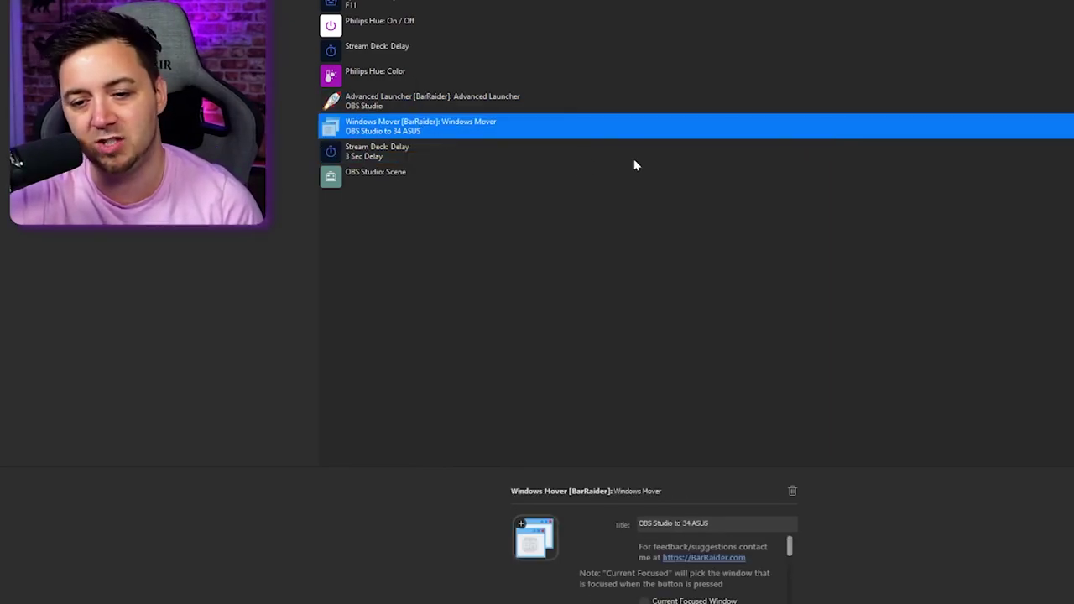
click(369, 149)
click(400, 216)
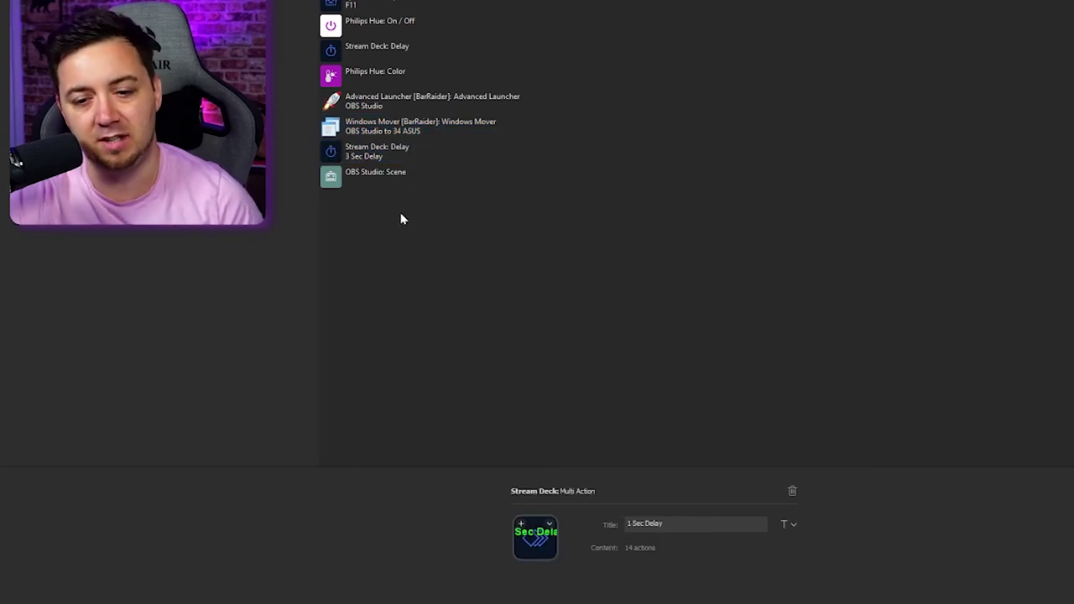
click(397, 151)
click(400, 182)
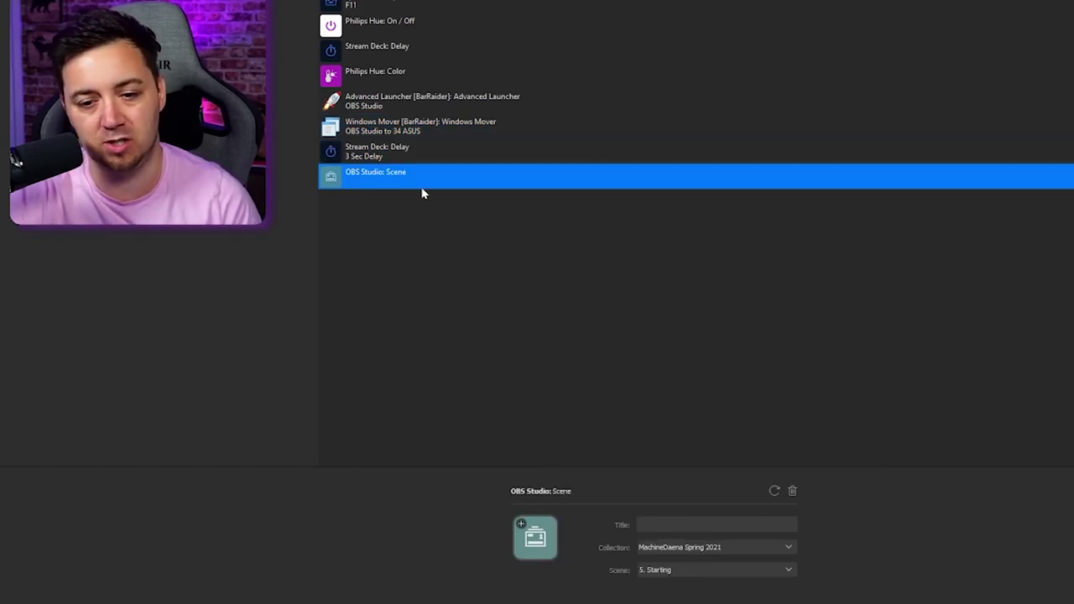